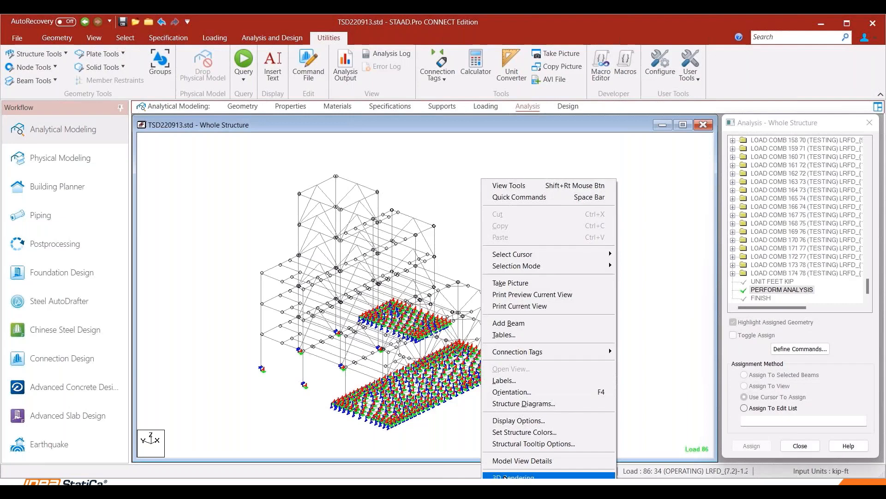
- Open a 3D rendering of the whole structure, inspect it from another angle, and close the rendered view
left_click(505, 476)
left_click_drag(465, 248, 435, 348)
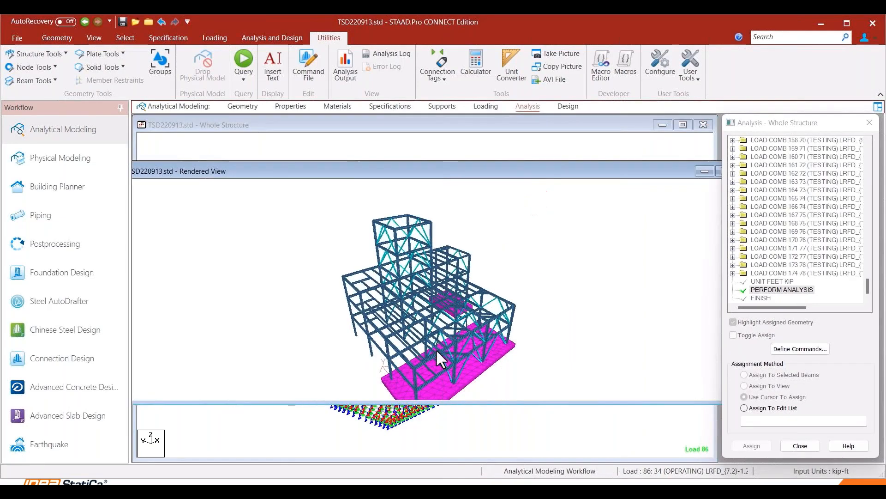
left_click(669, 171)
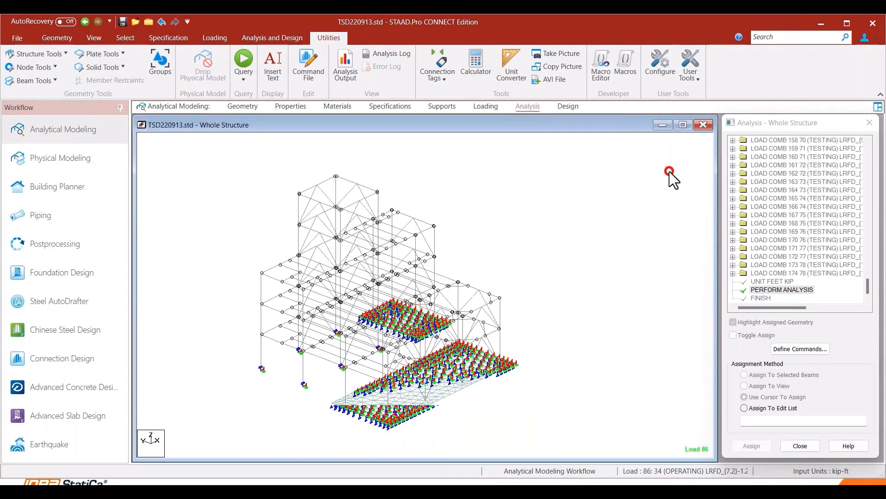
- Add a new user-defined tool named IDEA StatiCa in the user tools configuration
left_click(660, 74)
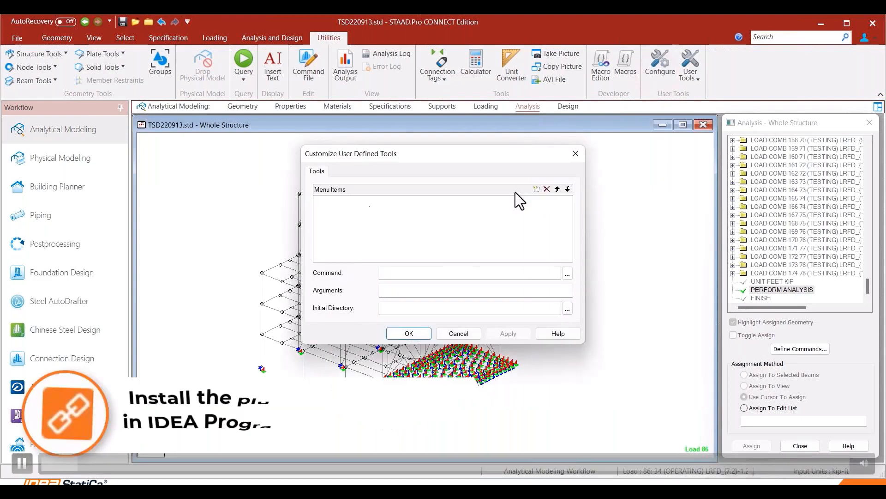
left_click(536, 188)
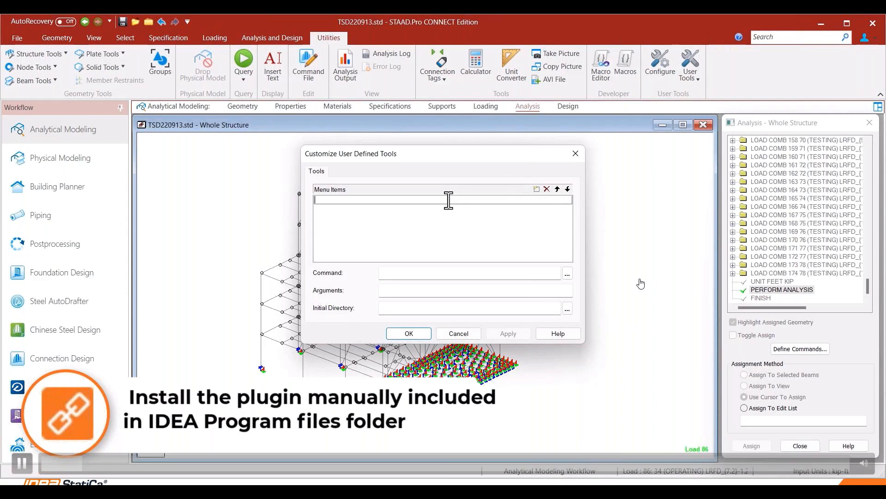
type("IDEA Stati")
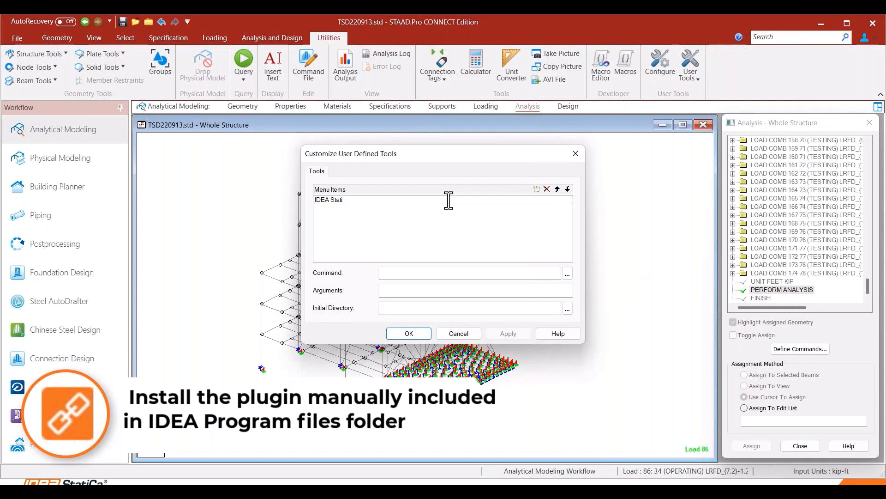
type("Ca")
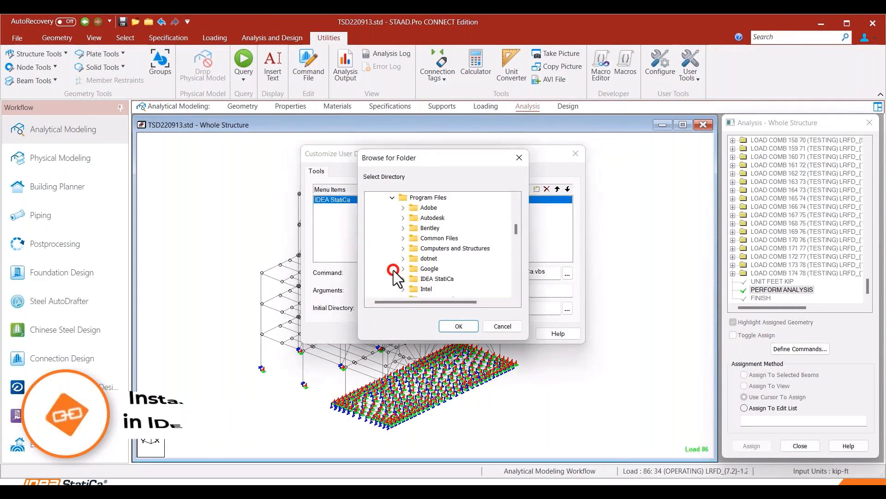
- Set the IDEA StatiCa tool's initial directory to C:\Program Files\IDEA StatiCa\StatiCa 22.0\ and save the tool configuration
left_click(403, 279)
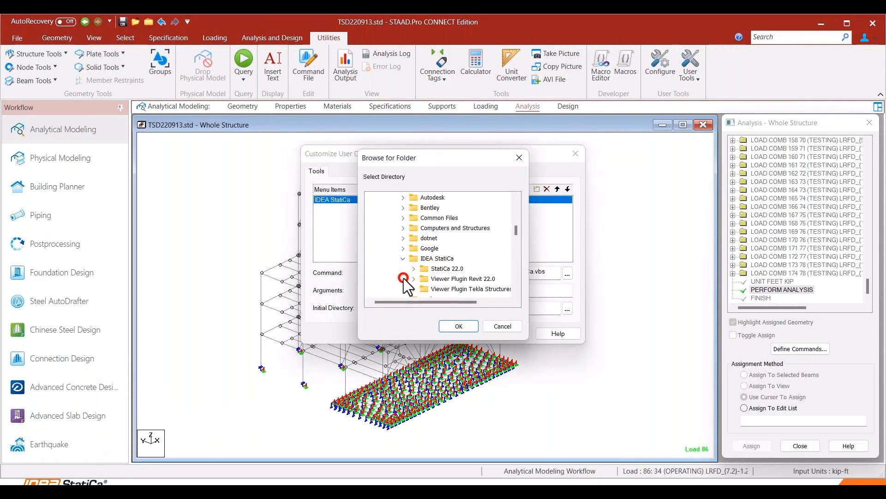
left_click(447, 268)
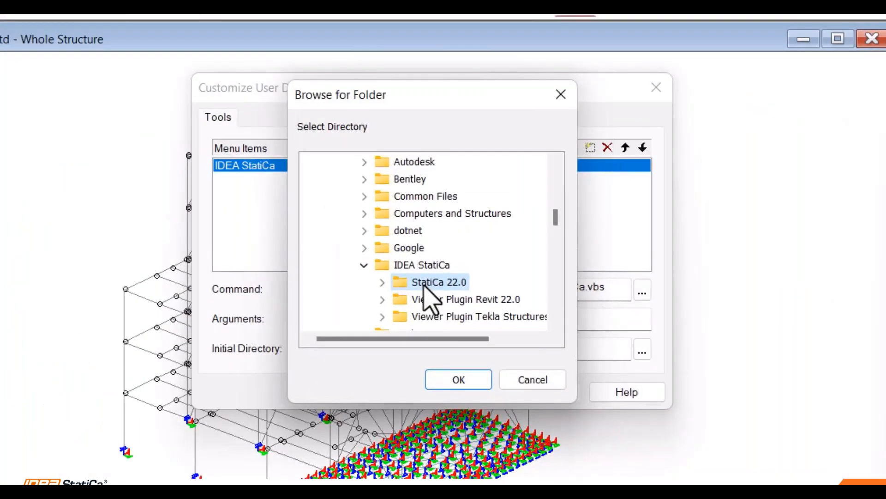
left_click(459, 379)
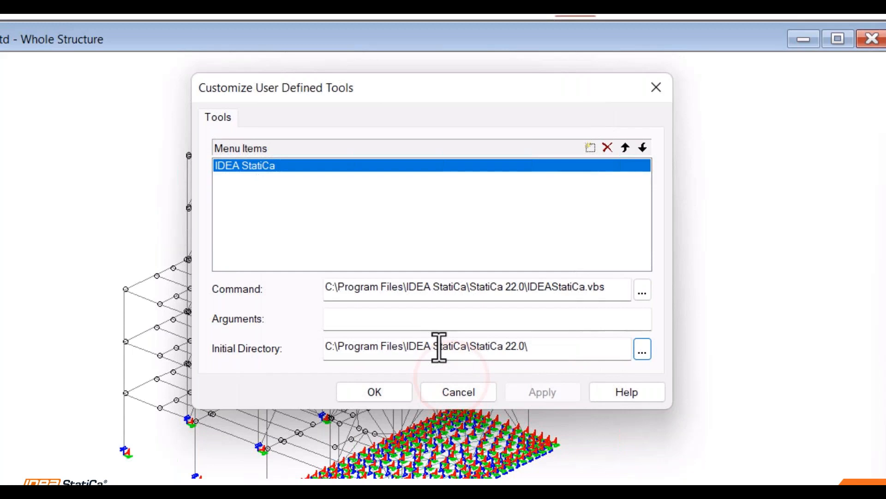
left_click(533, 222)
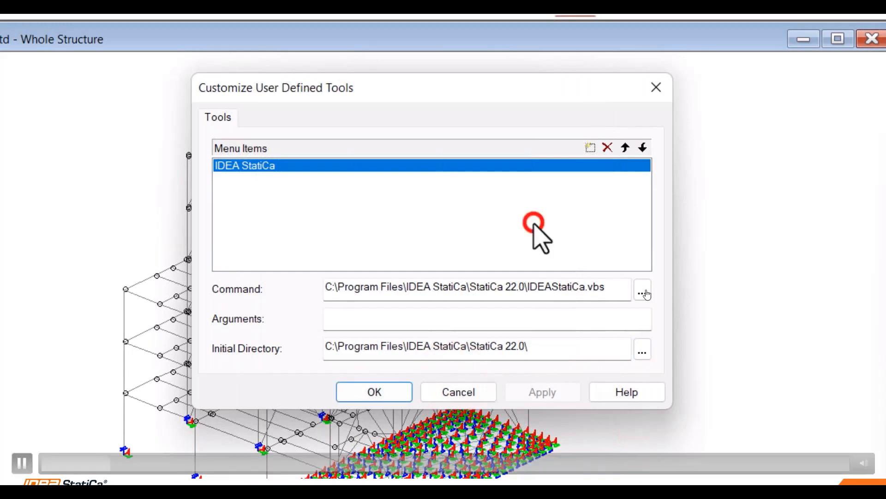
left_click(360, 390)
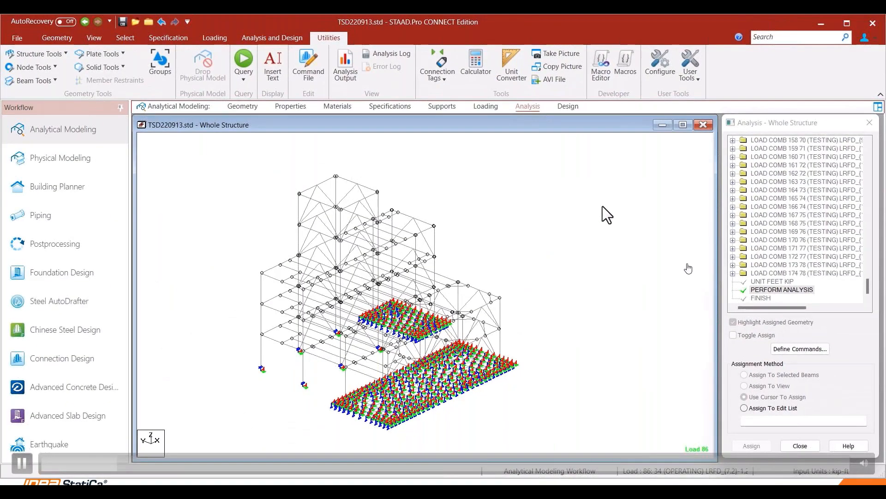
- Launch the IDEA StatiCa user tool and create a steel Checkbot project with the American design code, subcode LRFD (AISC 360-16)
left_click(691, 76)
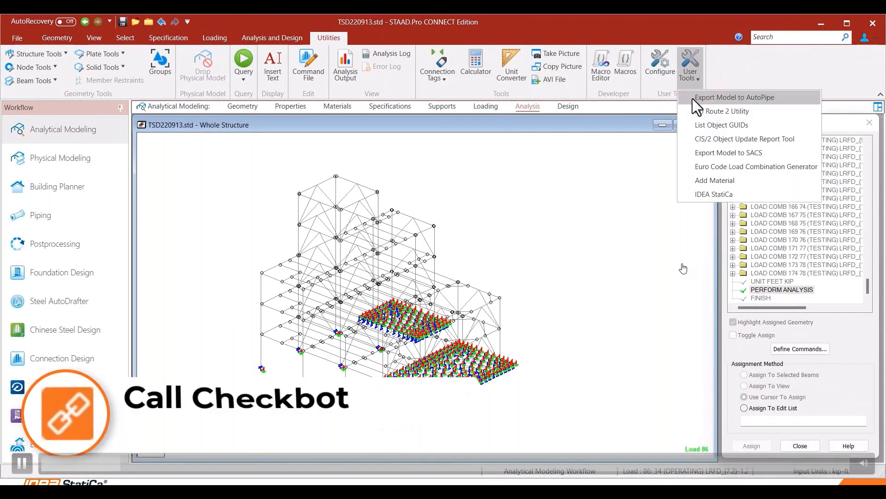
left_click(726, 195)
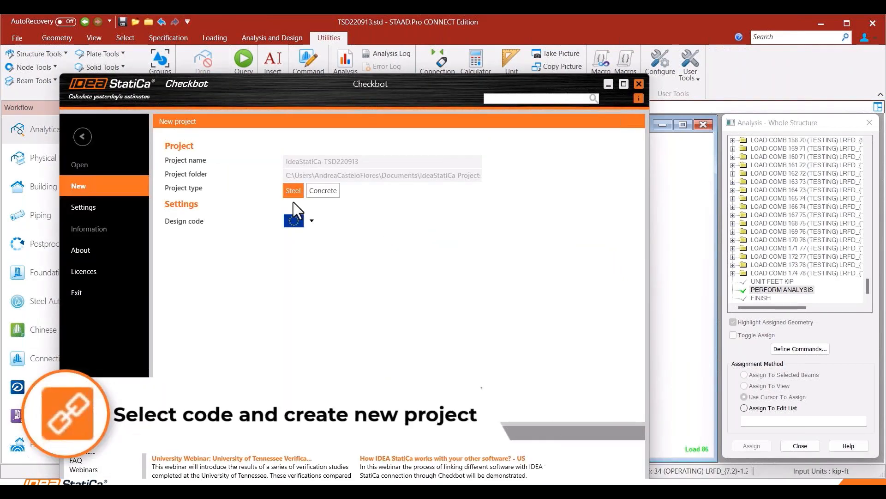
left_click(313, 221)
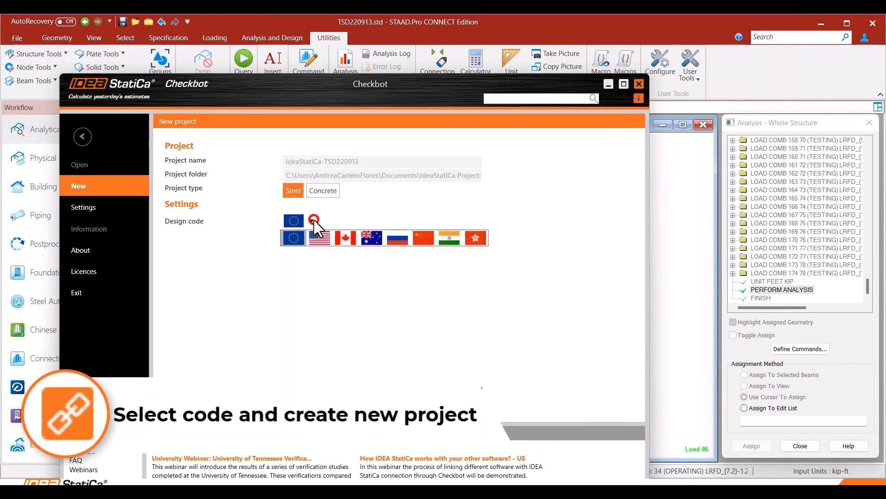
left_click(311, 233)
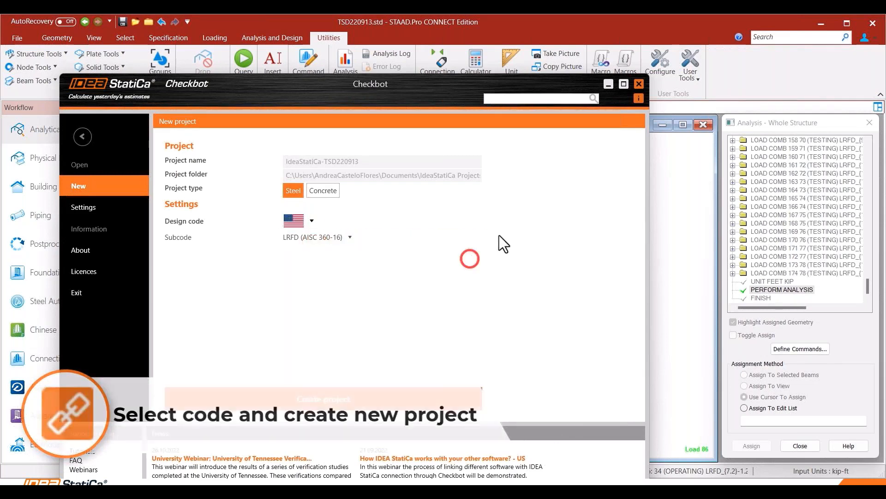
left_click(306, 403)
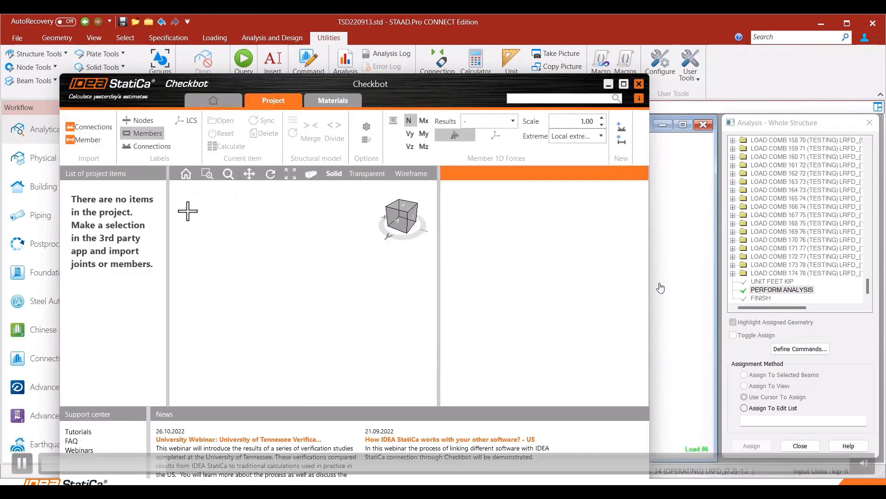
- Return to STAAD.Pro and display only the MY bending moment diagrams of the beams in the postprocessing results
left_click(608, 84)
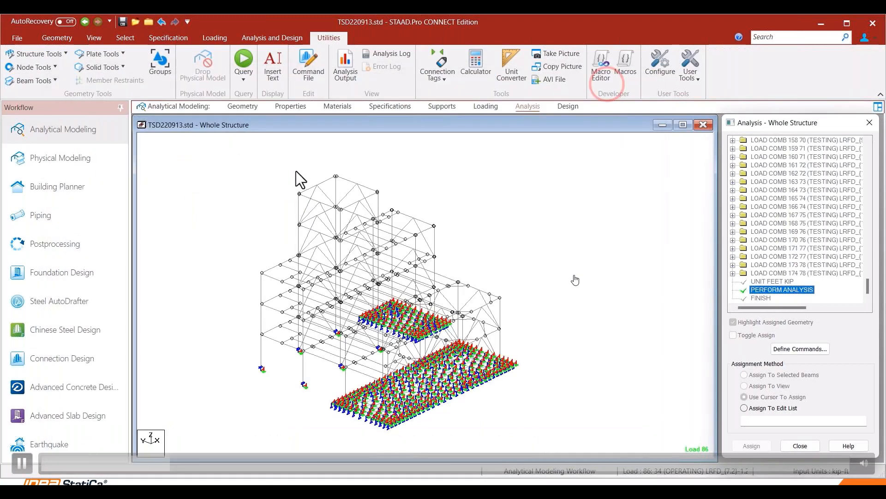
left_click(489, 235)
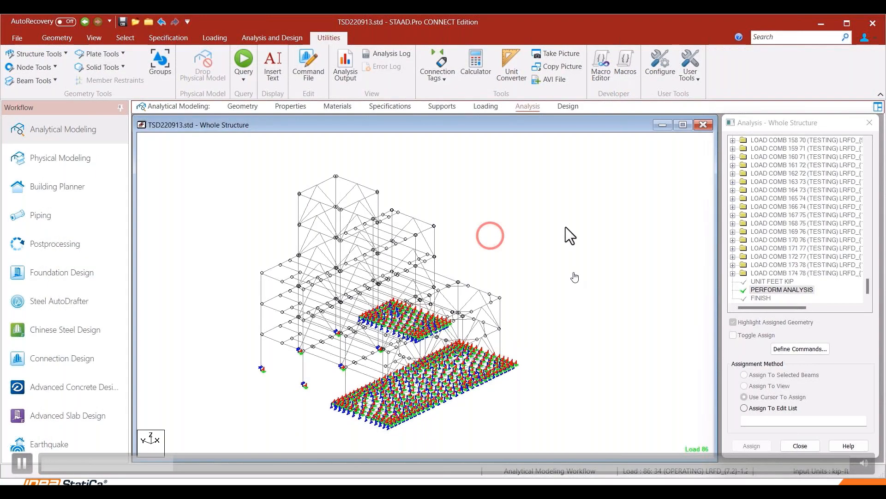
left_click(62, 238)
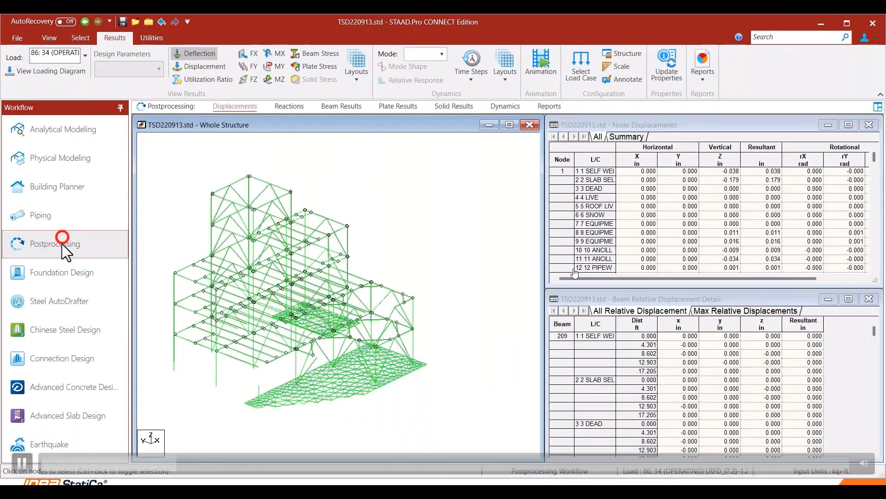
left_click(340, 108)
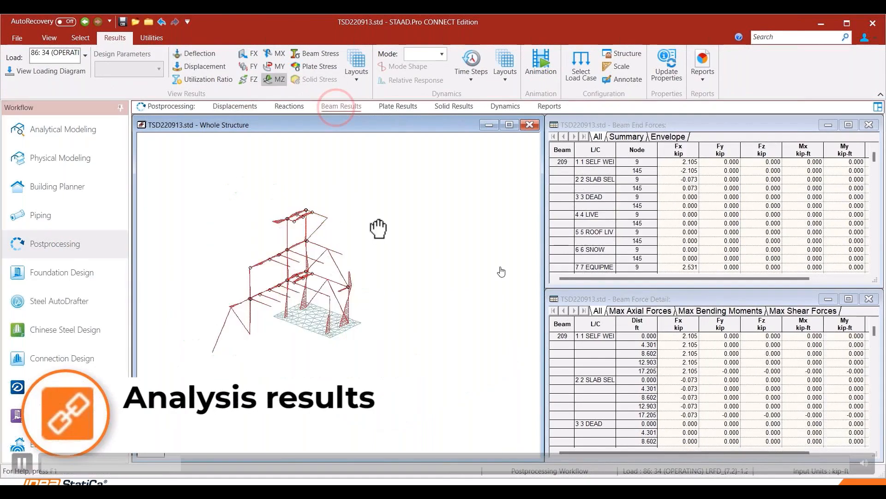
left_click(275, 66)
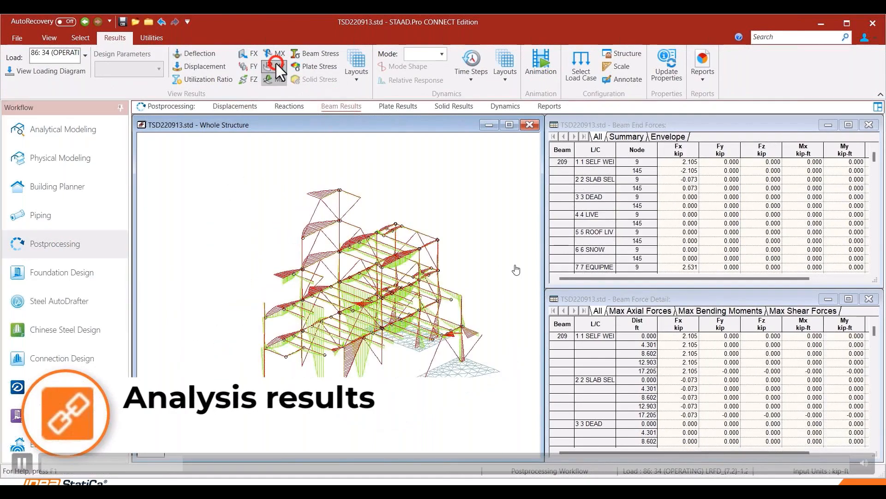
left_click(268, 85)
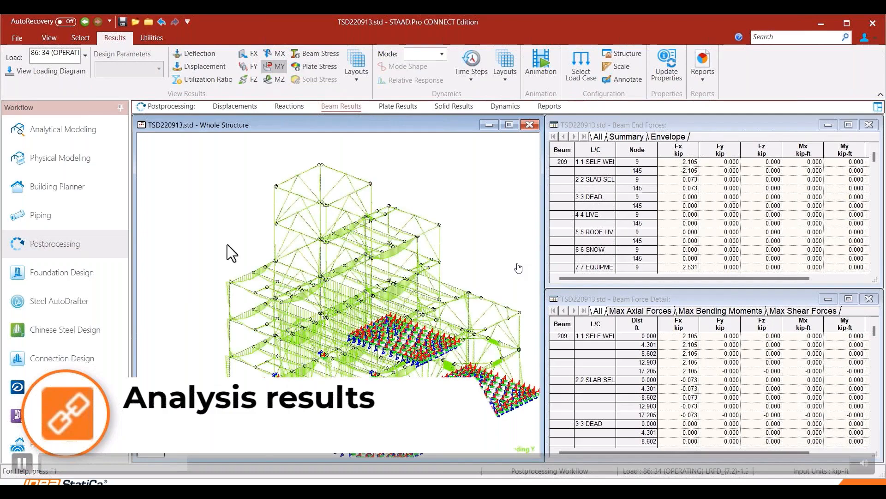
- Back in Analytical Modeling, use the geometry cursor to select corner node 8 together with its column and two connected beams
left_click(73, 130)
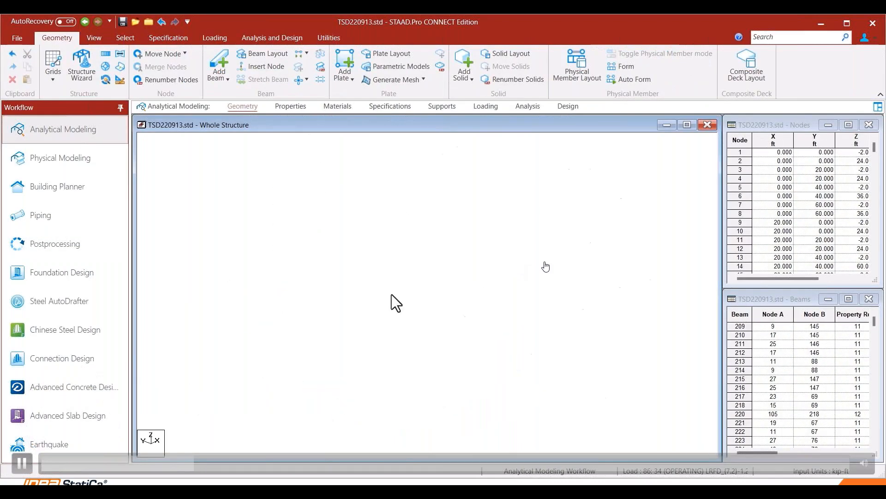
middle_click_drag(386, 319, 347, 303)
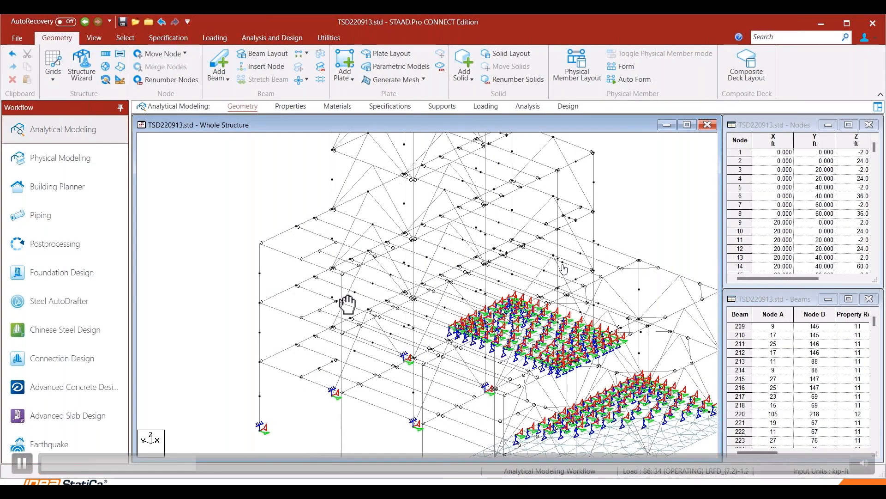
left_click(125, 36)
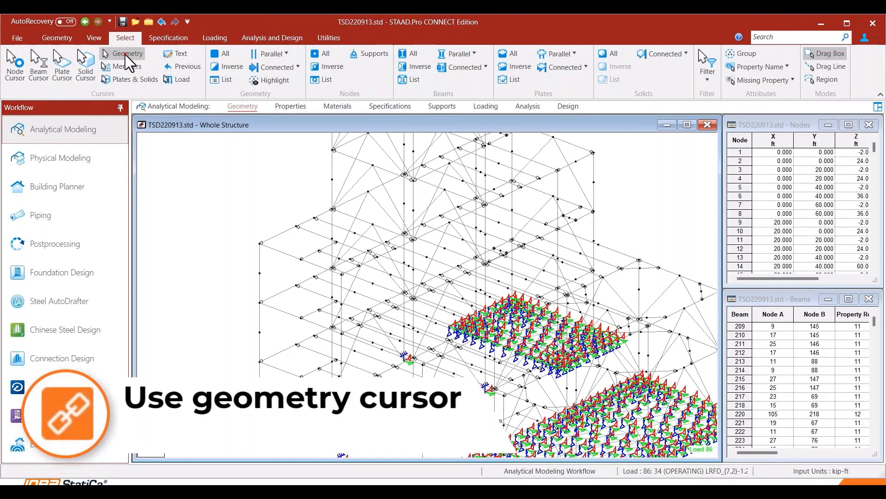
left_click(111, 54)
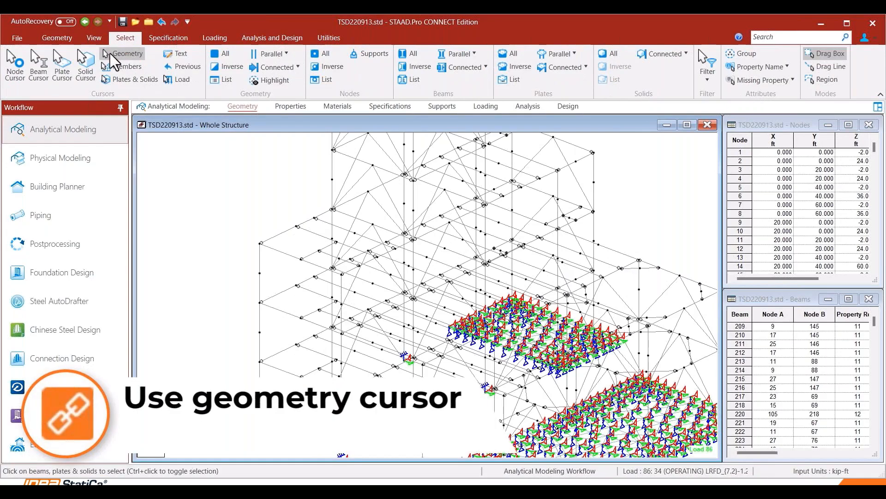
left_click(259, 251)
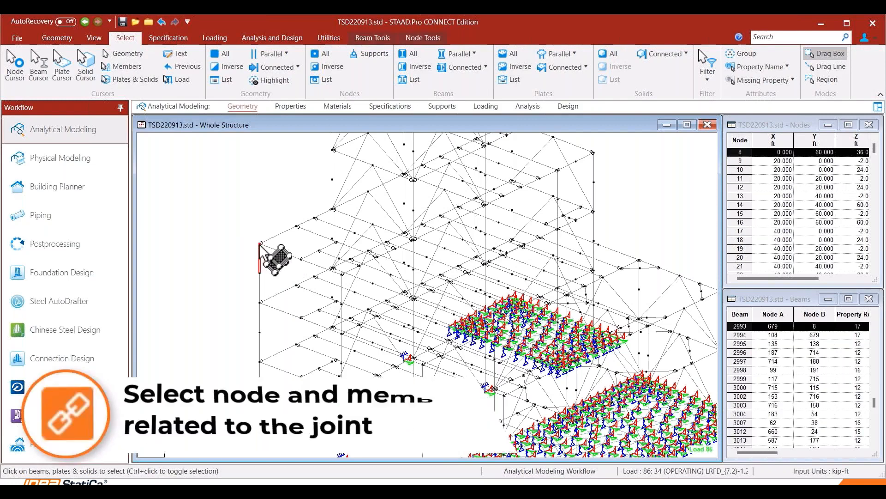
left_click(266, 240, "ctrl")
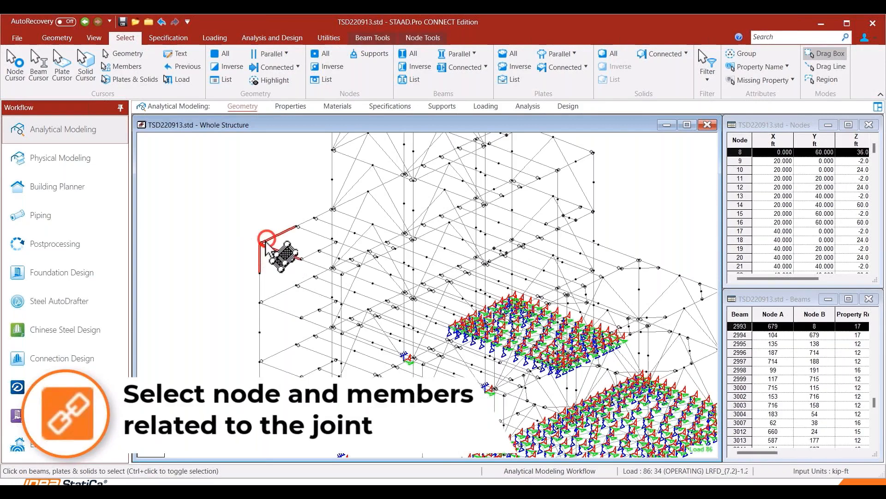
left_click(265, 242, "ctrl")
left_click(264, 245, "ctrl")
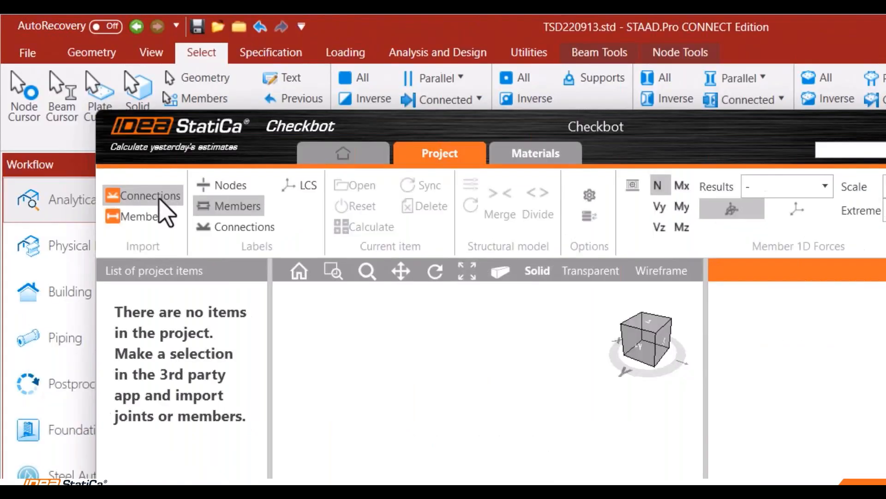
- Import the selected node and members into the Checkbot project as a connection
left_click(99, 127)
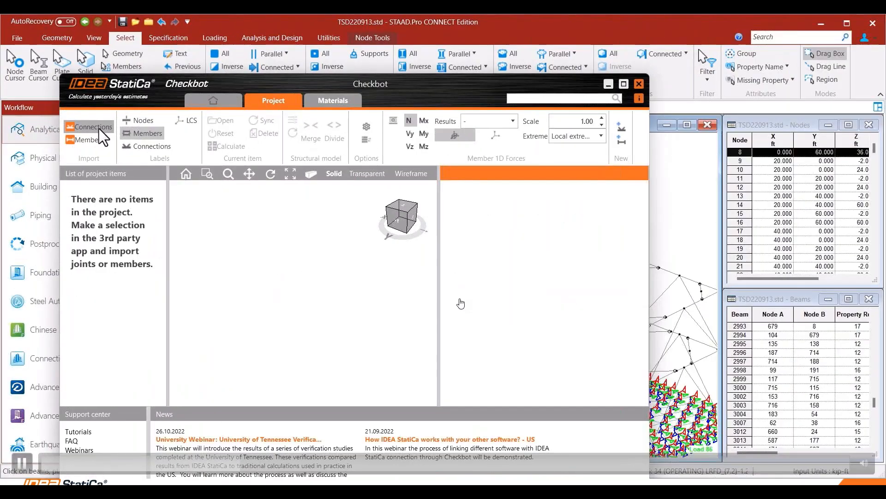
left_click(99, 129)
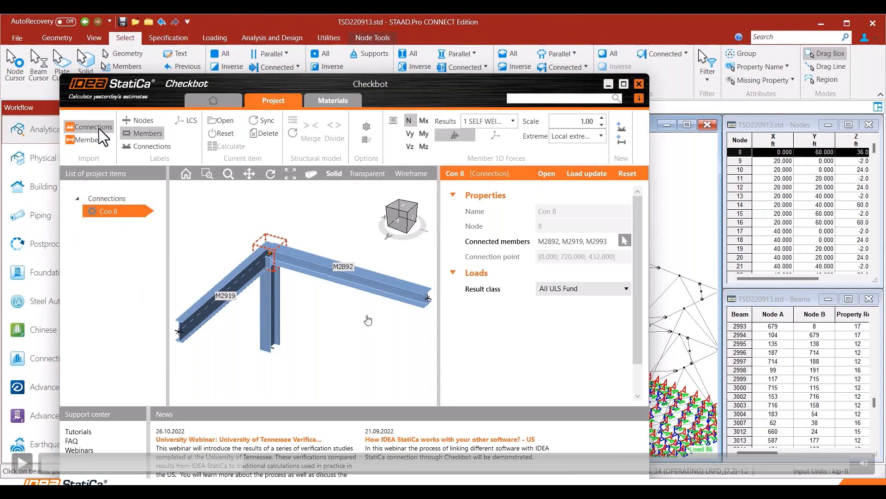
left_click(367, 316)
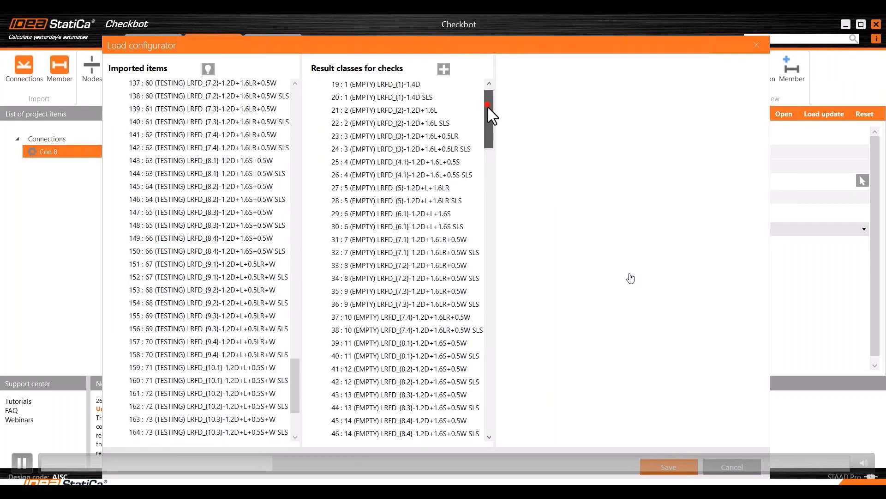
left_click(629, 275)
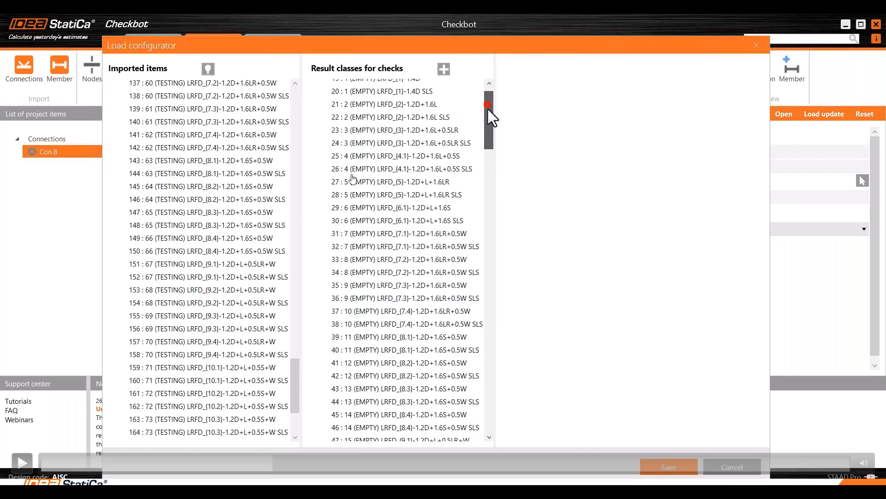
left_click(632, 247)
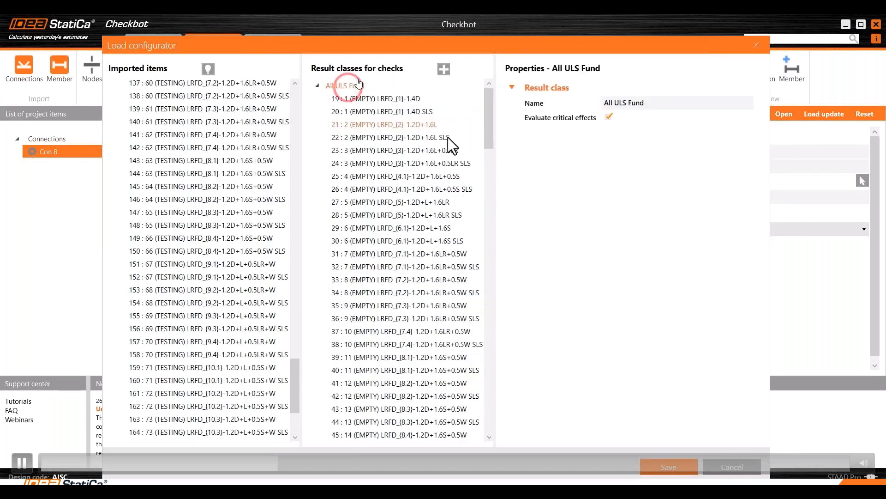
left_click(599, 259)
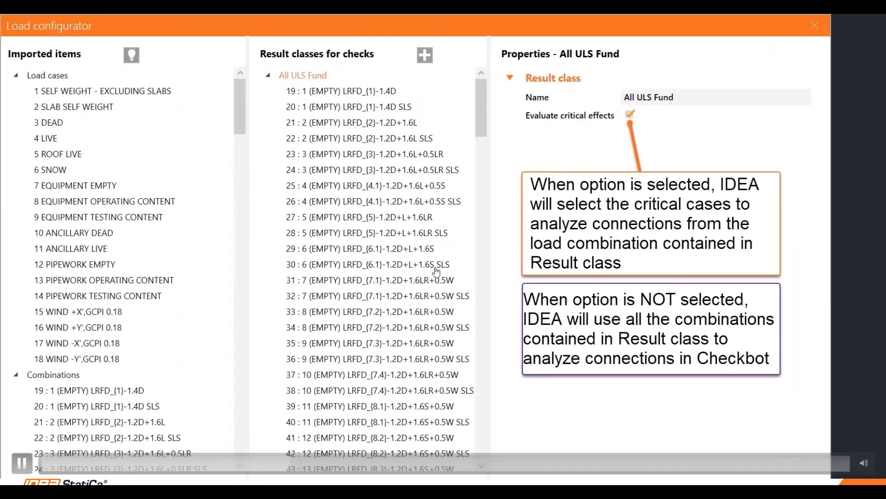
left_click(435, 267)
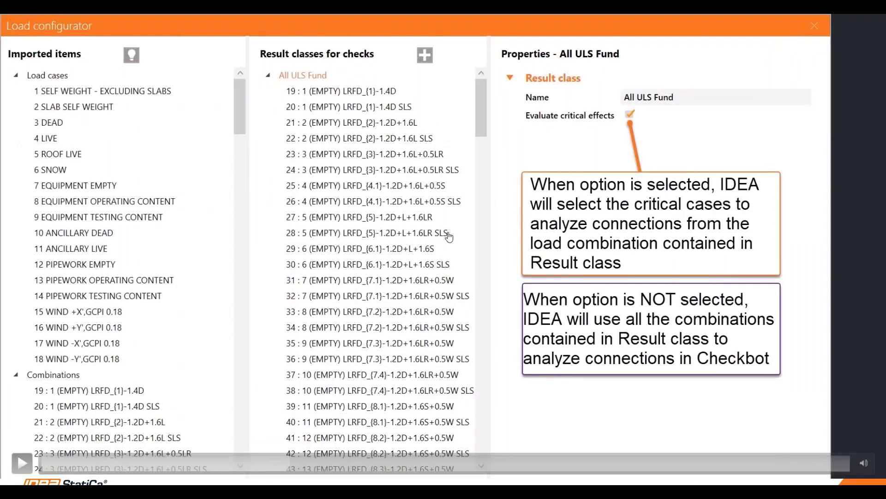
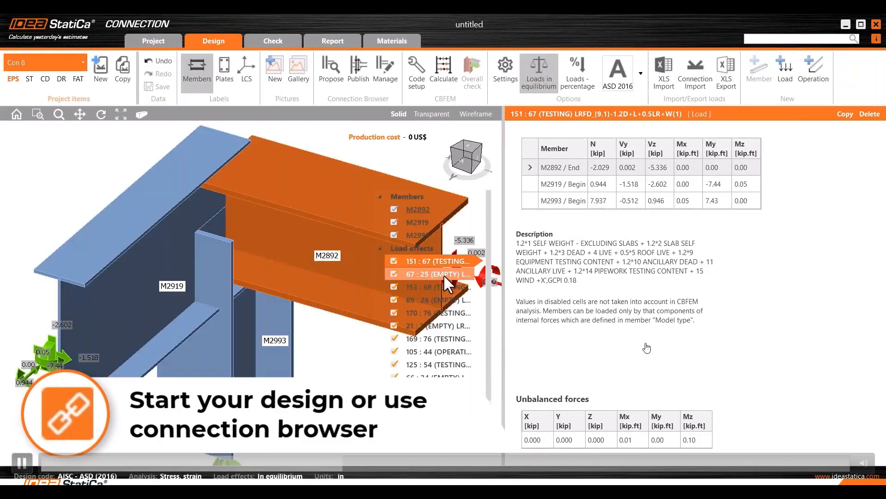
- Look through the load effects of connection Con 8 and switch its design code to LRFD 2016
scroll(444, 275, "down", 3)
scroll(408, 315, "down", 5)
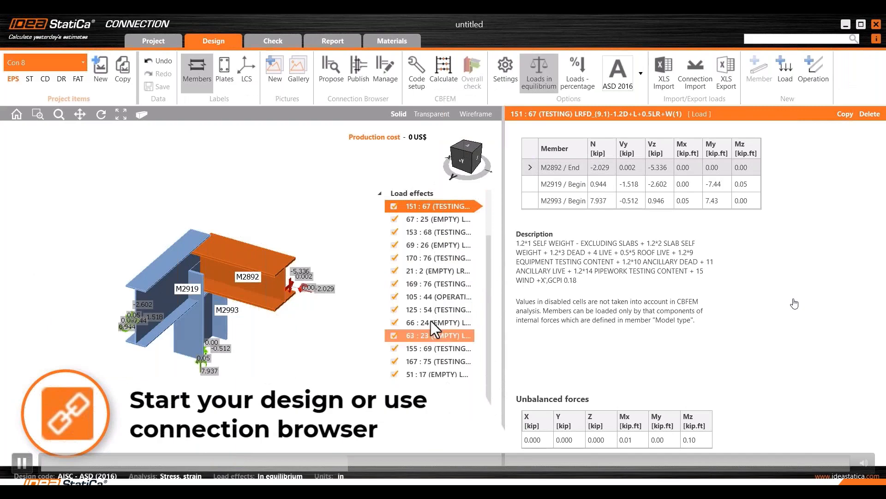
scroll(431, 320, "up", 2)
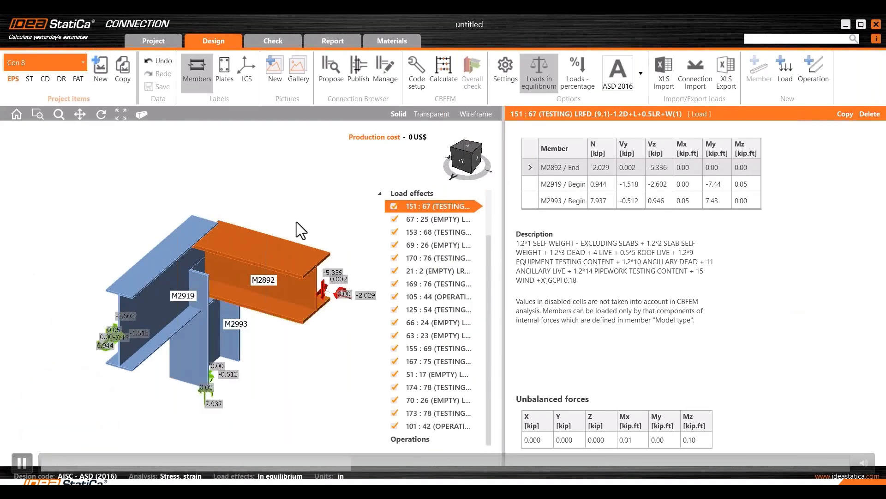
left_click(616, 85)
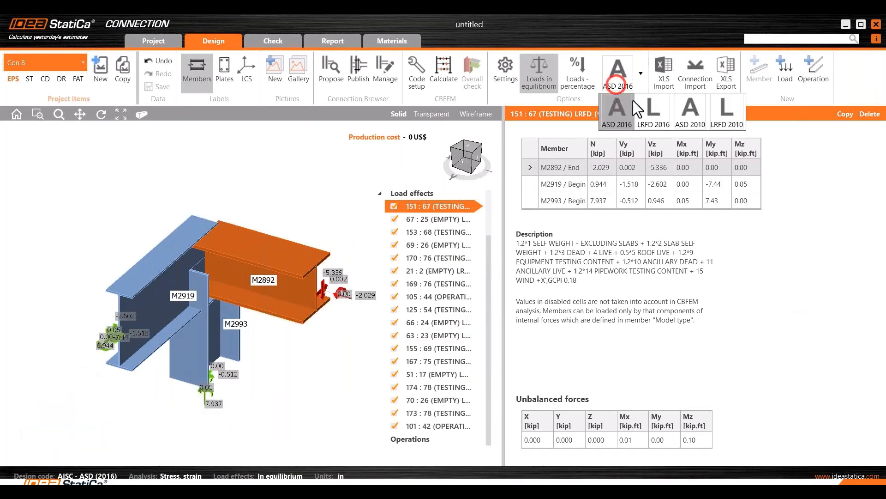
left_click(665, 113)
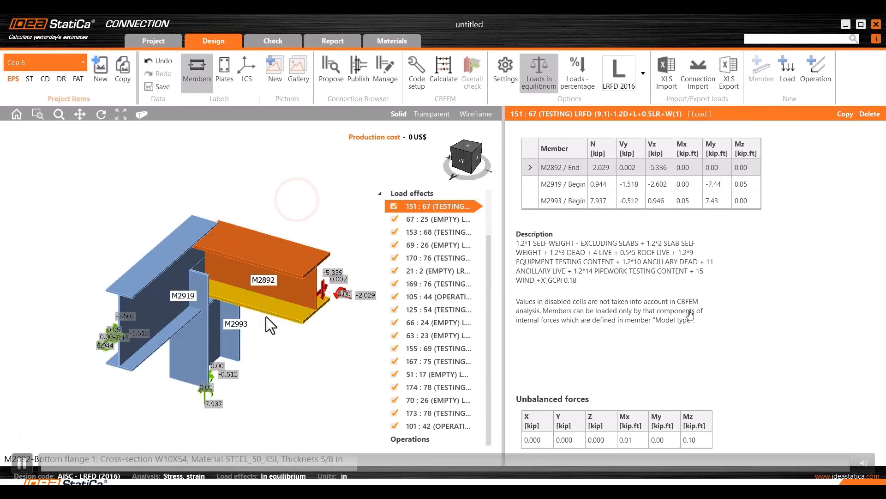
- Apply the proposed design "Fin plate web welded flanges, stiffened column, fin plate" to the connection with 3/4 A325 as default bolt
left_click(326, 84)
left_click_drag(338, 81, 467, 83)
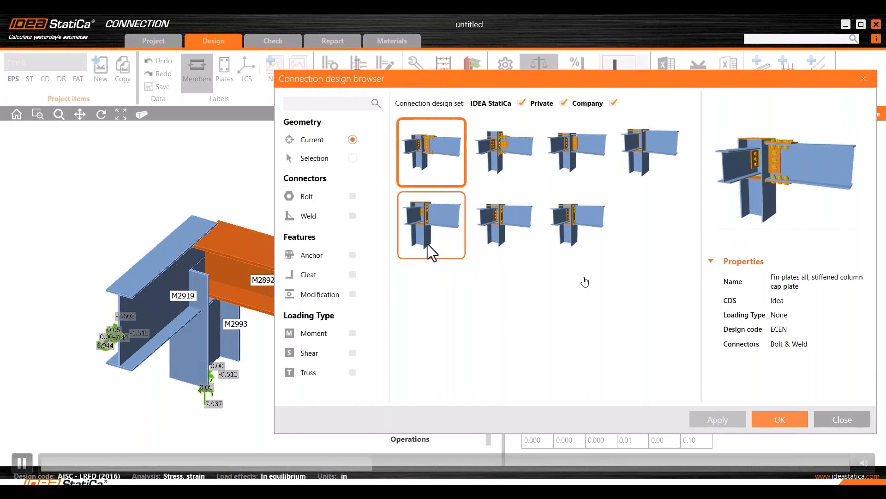
left_click(577, 147)
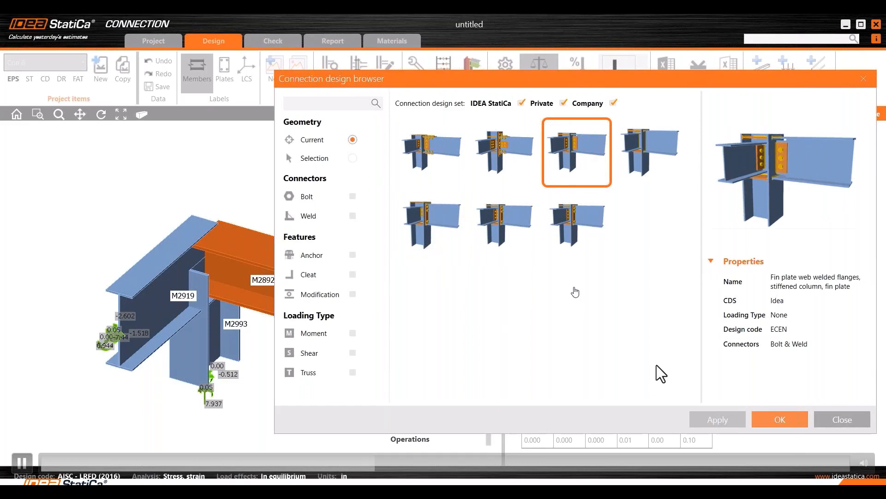
left_click(780, 420)
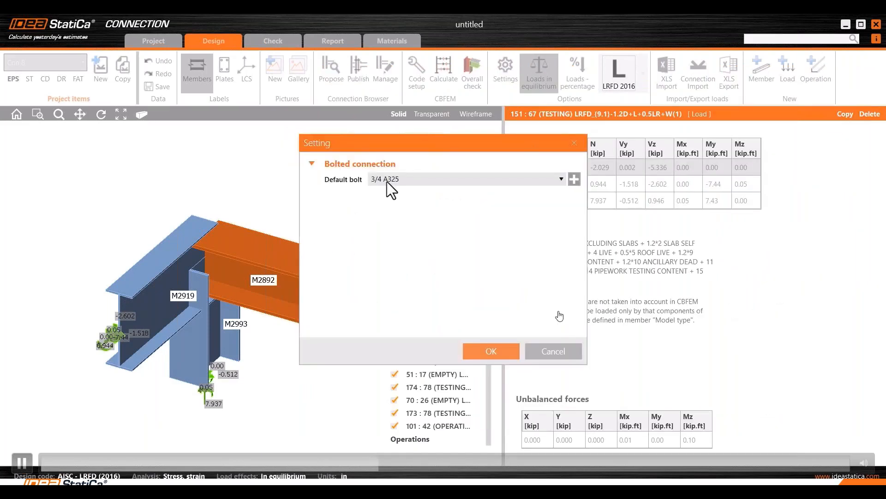
left_click(490, 350)
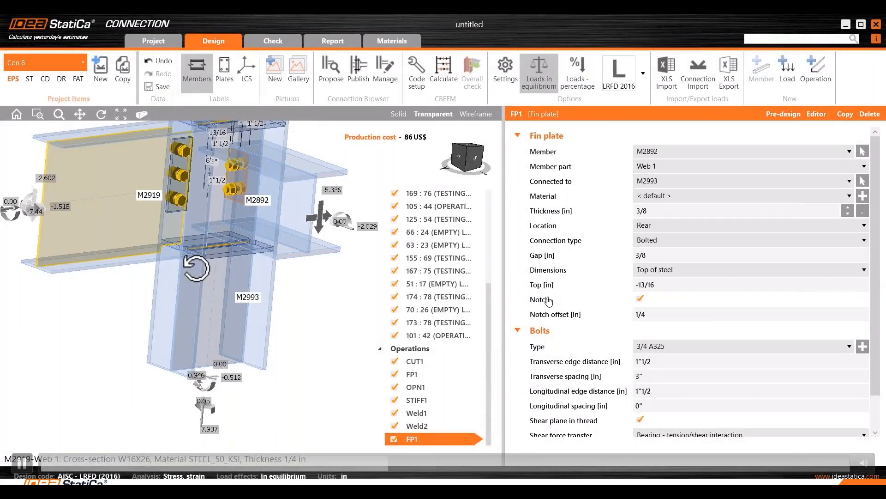
- Calculate the designed connection to check its plates, bolts and welds
middle_click_drag(197, 268, 267, 258)
left_click(449, 85)
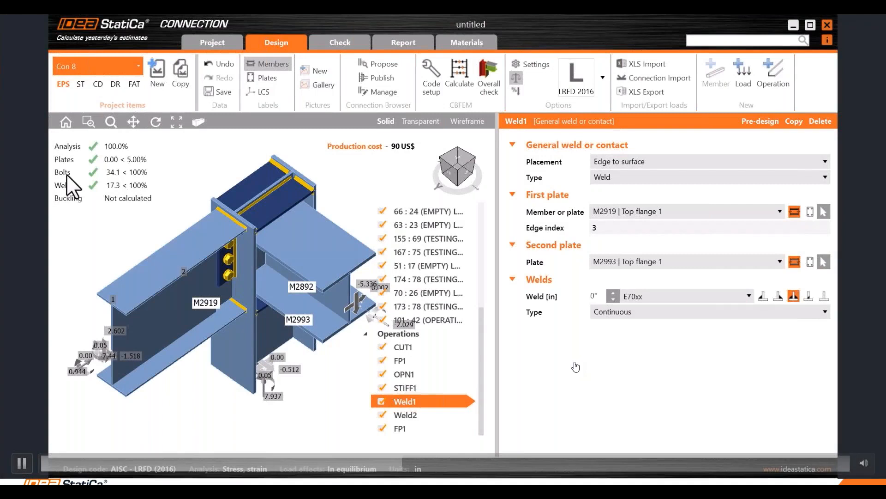
left_click(574, 363)
left_click(124, 143)
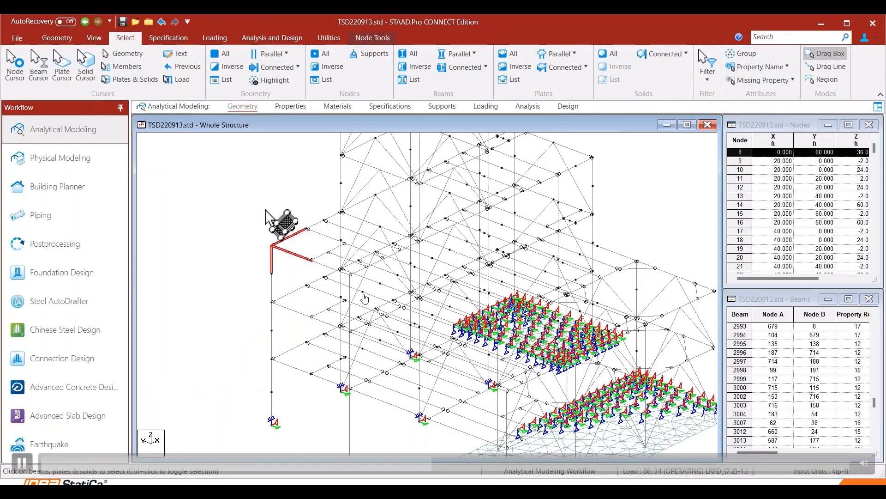
- Window-select the upper tower of the structure in STAAD.Pro and import its nodes and members into Checkbot as connections
left_click(634, 300)
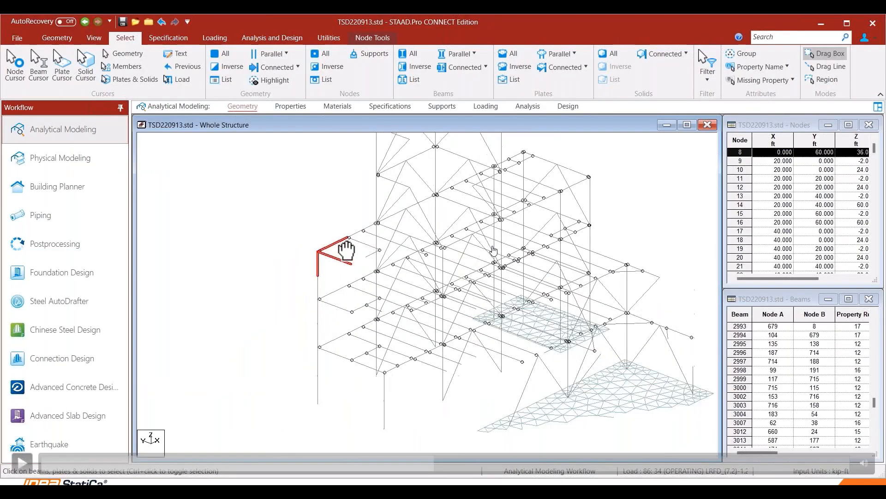
left_click(560, 261)
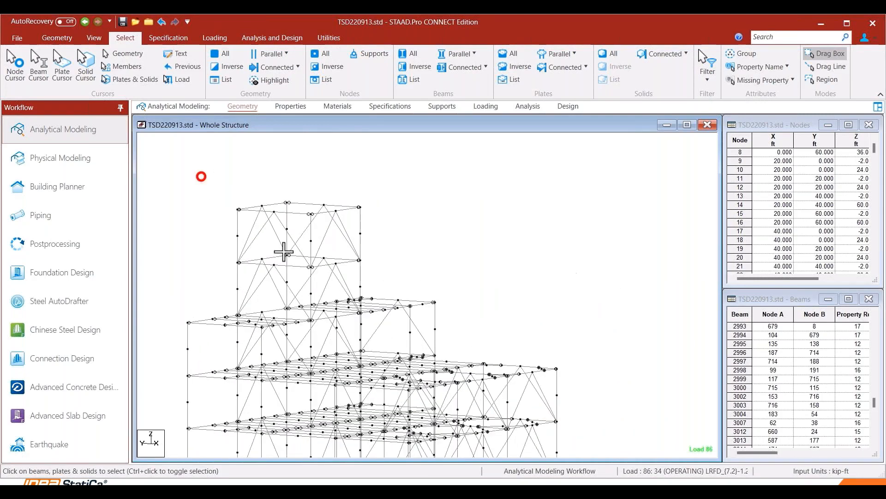
left_click_drag(201, 176, 379, 273)
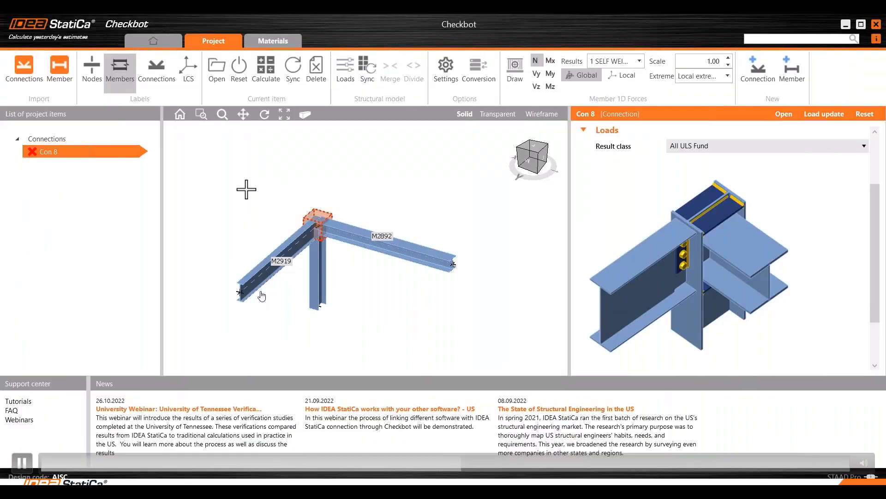
left_click(27, 76)
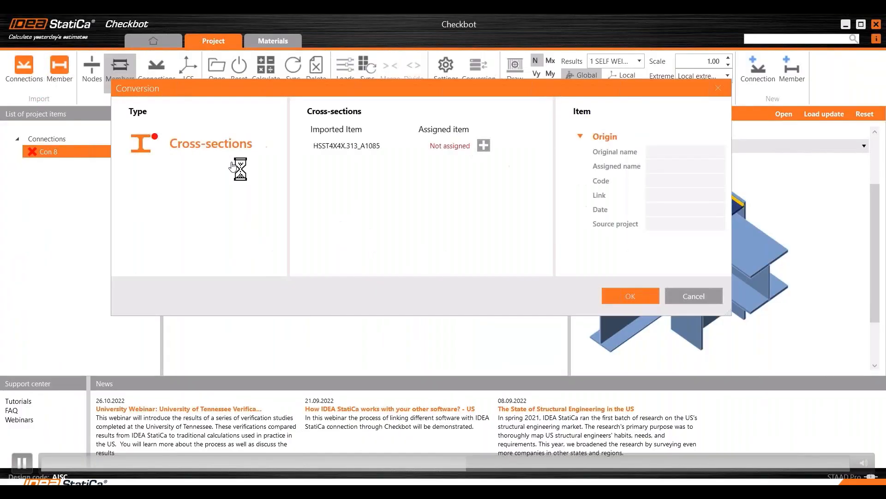
- Assign the rolled hollow section HSS4X4X.313 from the HSS (AISC 15.0 - A500, A501, A618, A847) group to imported item HSST4X4X.313_A1085
left_click(483, 145)
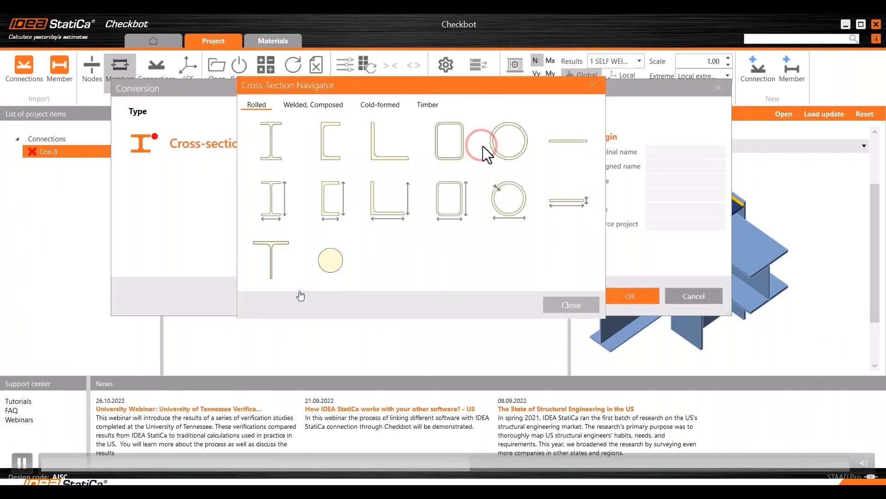
left_click(442, 148)
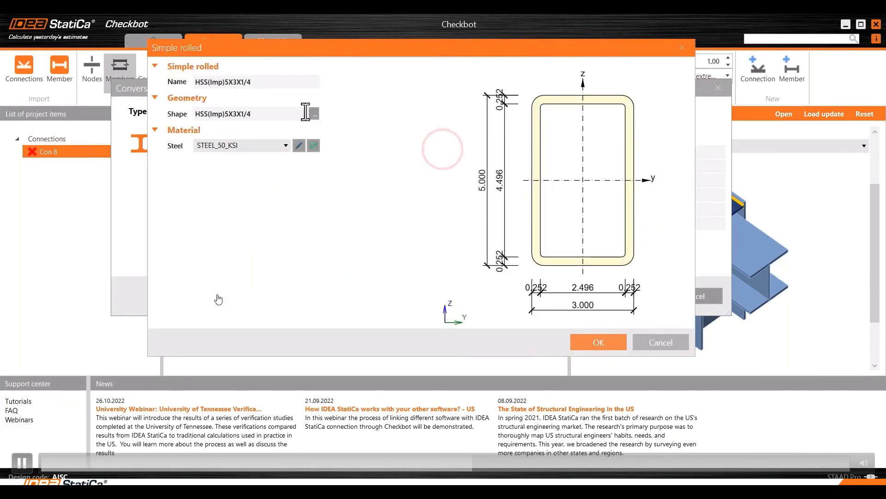
left_click(315, 114)
left_click(352, 108)
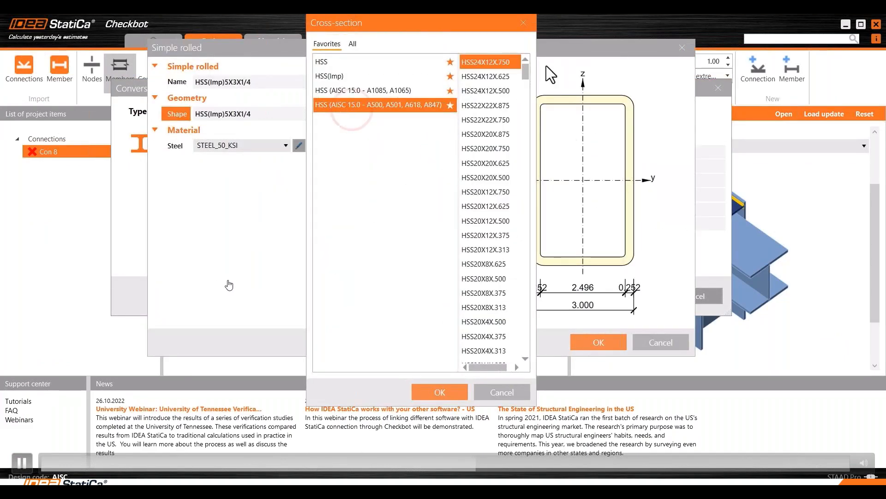
scroll(515, 284, "down", 20)
left_click(499, 236)
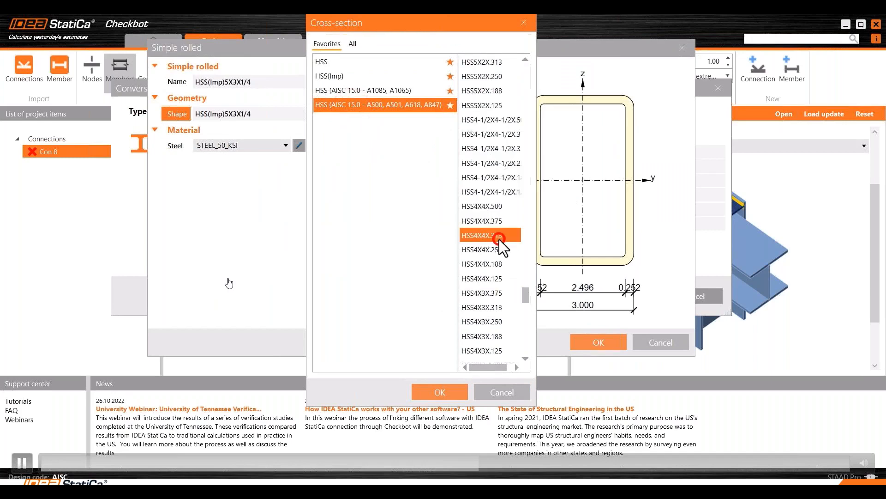
left_click(428, 392)
- Keep STEEL_50_KSI as the hollow section's material and confirm the cross-section conversion
left_click(279, 146)
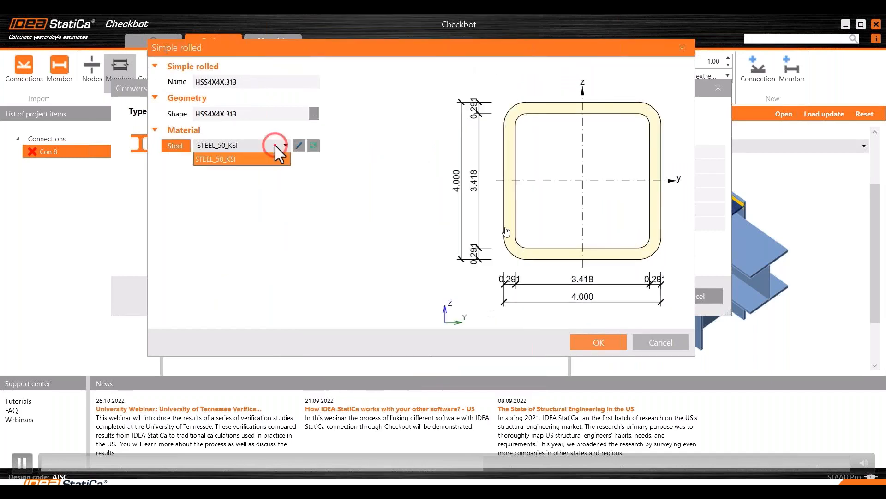
left_click(277, 146)
left_click(608, 342)
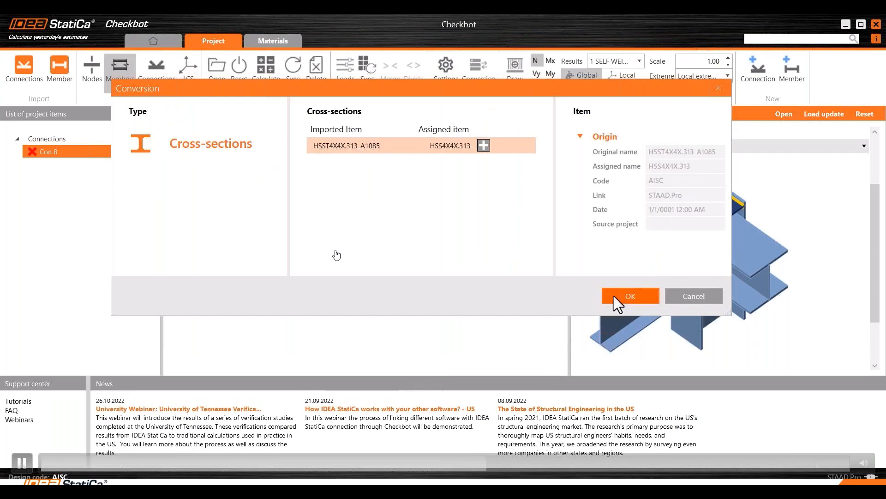
left_click(628, 295)
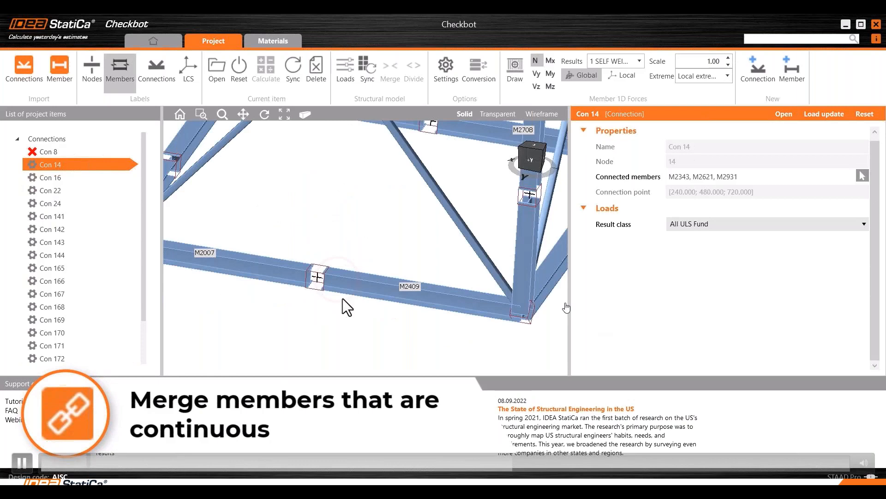
left_click(470, 272)
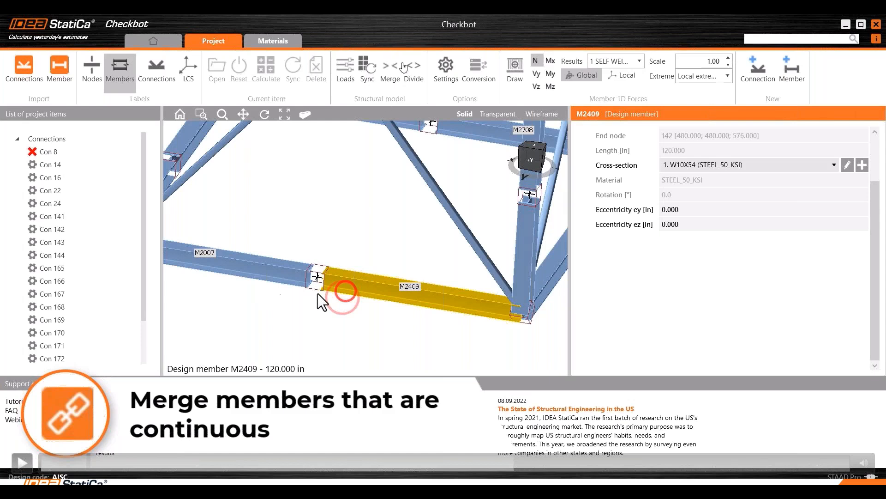
left_click(394, 235)
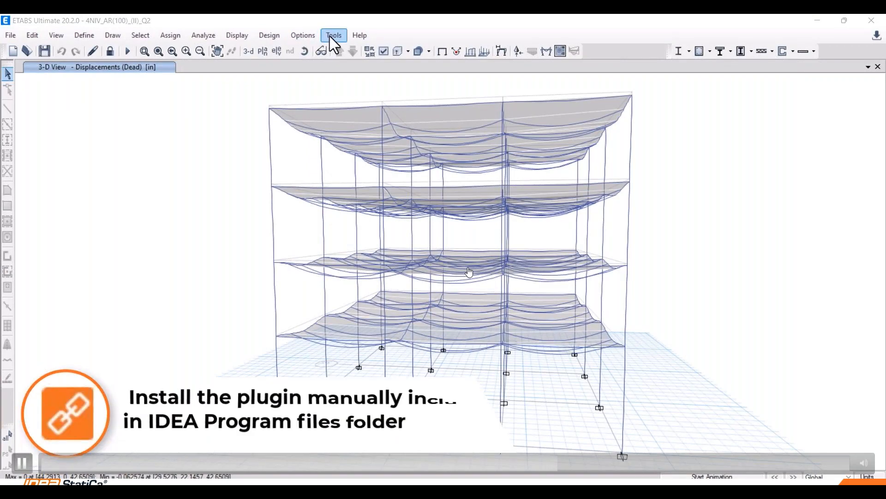
left_click(444, 284)
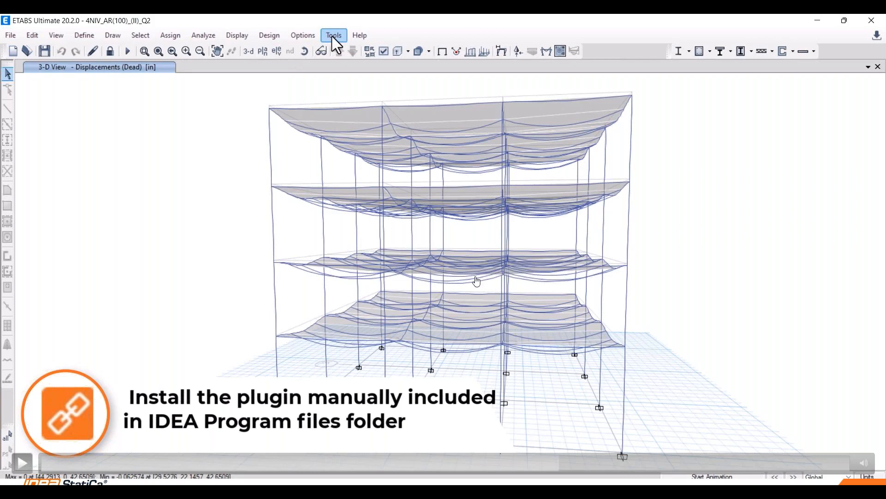
key("space")
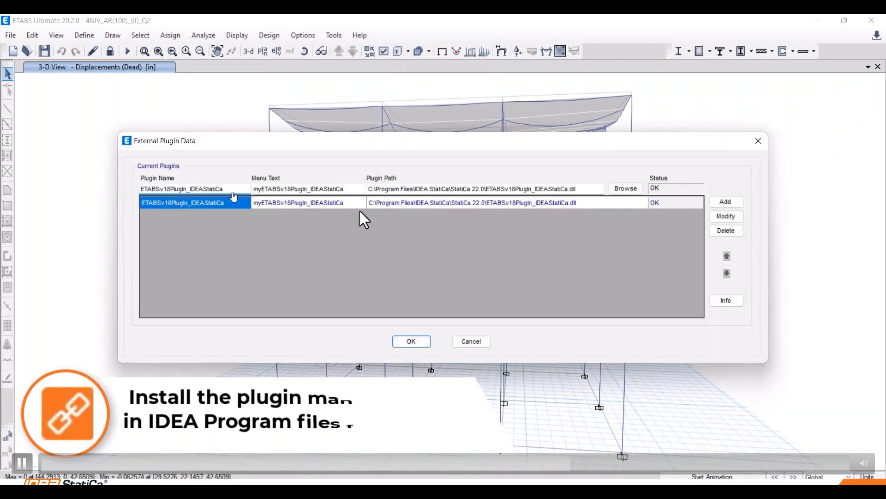
- Launch the registered IDEA StatiCa plugin from ETABS and create a steel Checkbot project with American design code, subcode LRFD (AISC 360-16)
left_click(413, 342)
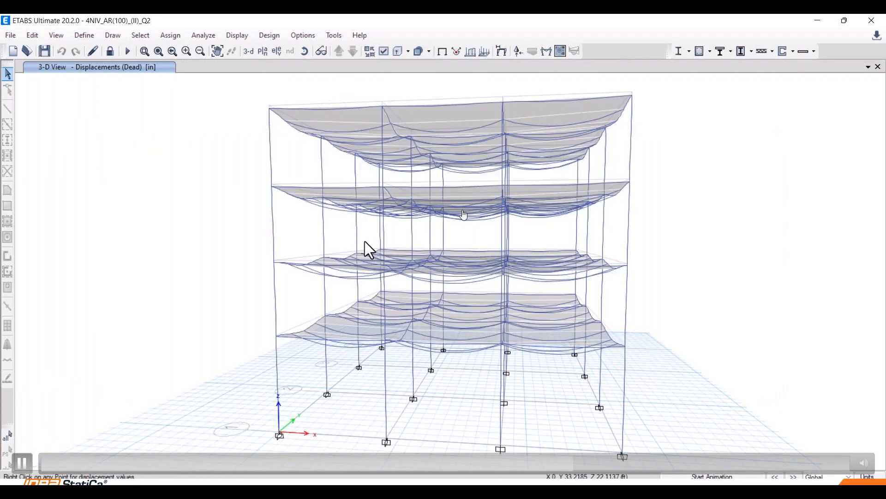
left_click(329, 37)
left_click(450, 87)
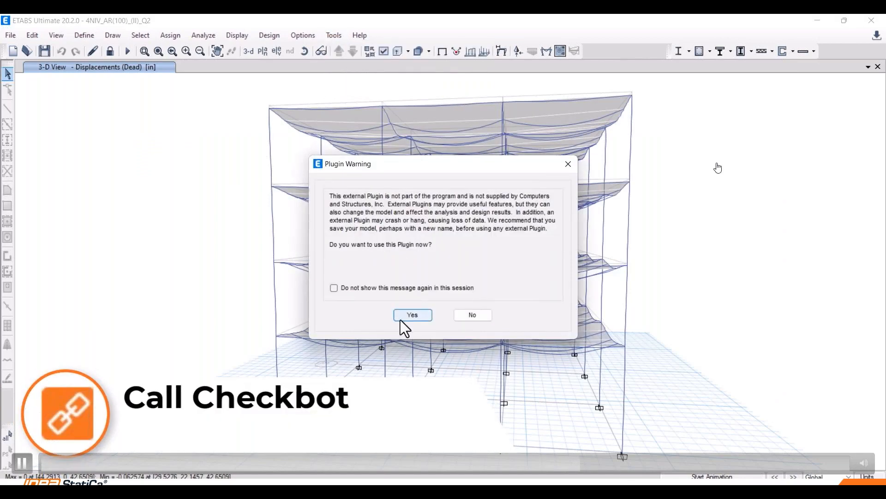
left_click(401, 319)
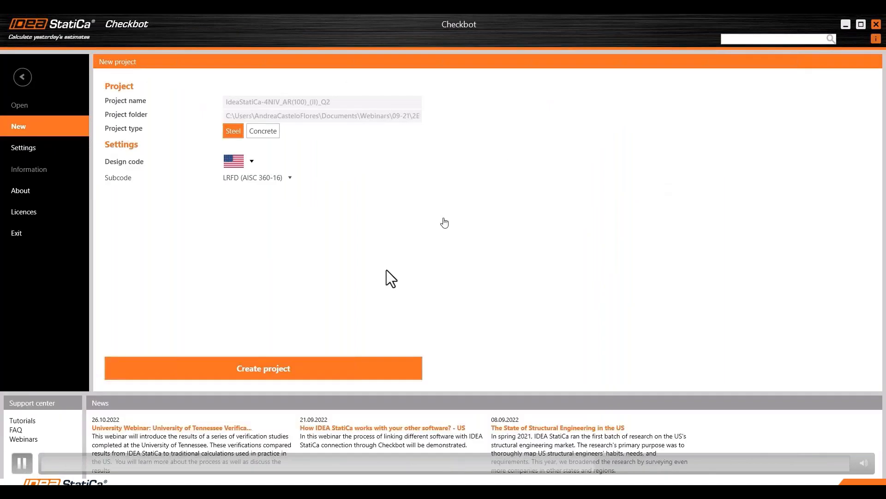
left_click(265, 368)
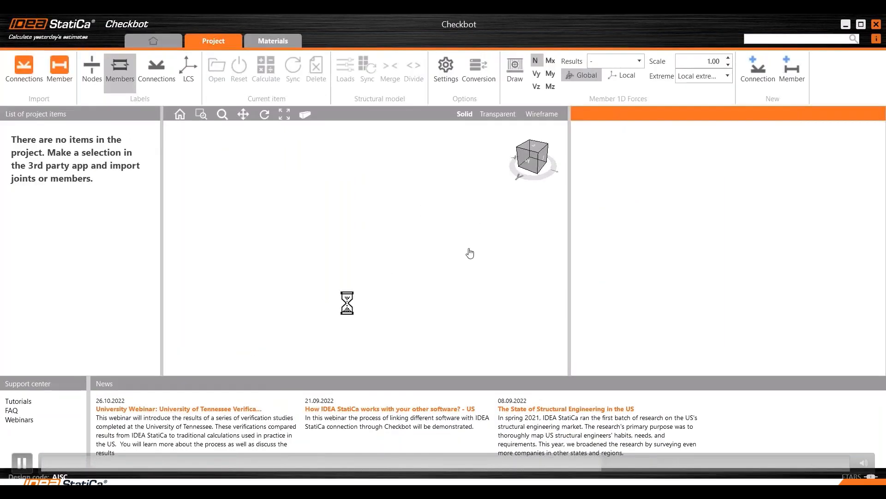
- Window-select the entire building model in ETABS and import all its nodes and members into Checkbot as connections
left_click(844, 21)
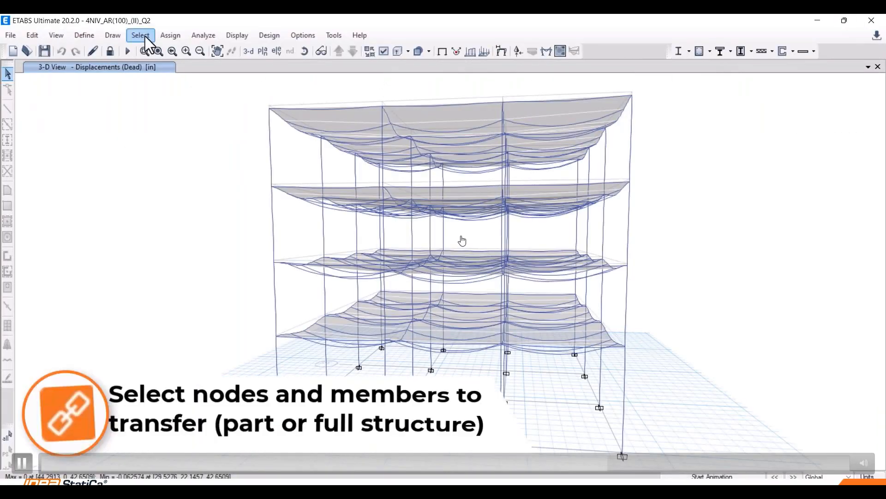
left_click(140, 35)
mouse_move(151, 49)
left_click(315, 56)
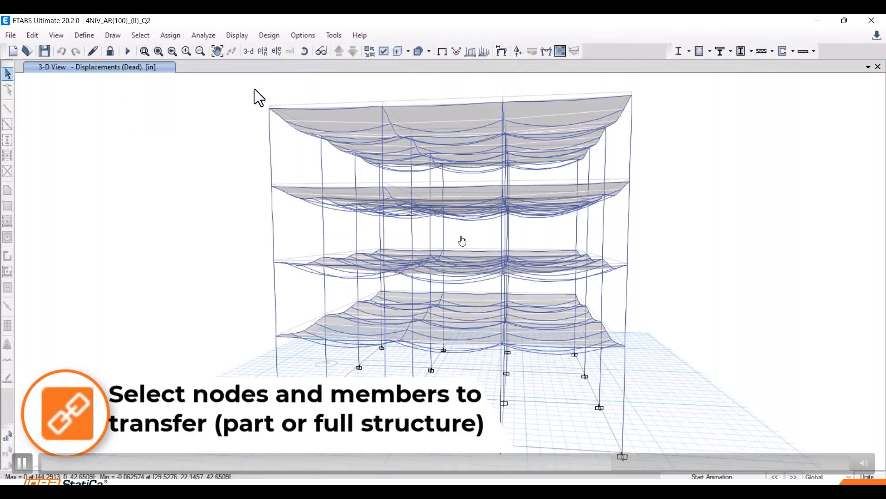
left_click_drag(207, 82, 703, 469)
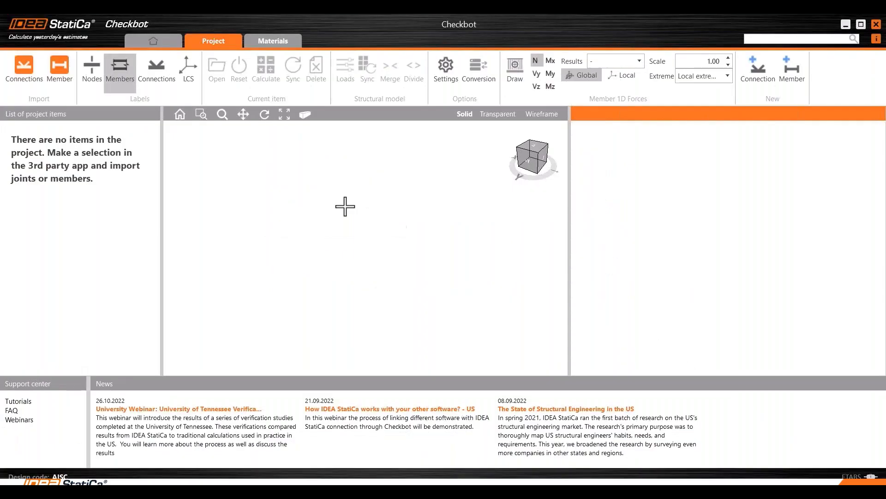
left_click(26, 86)
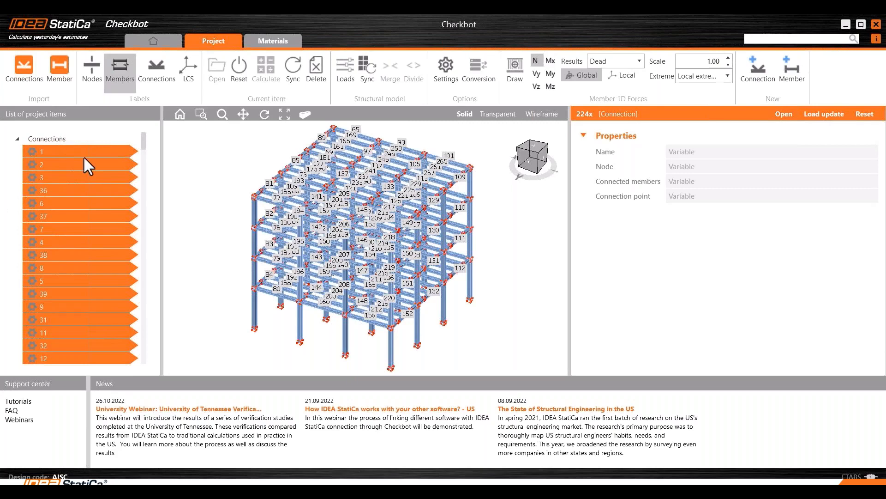
- Select only connection 1 from the imported connections and hide the member labels in the model view
left_click(84, 155)
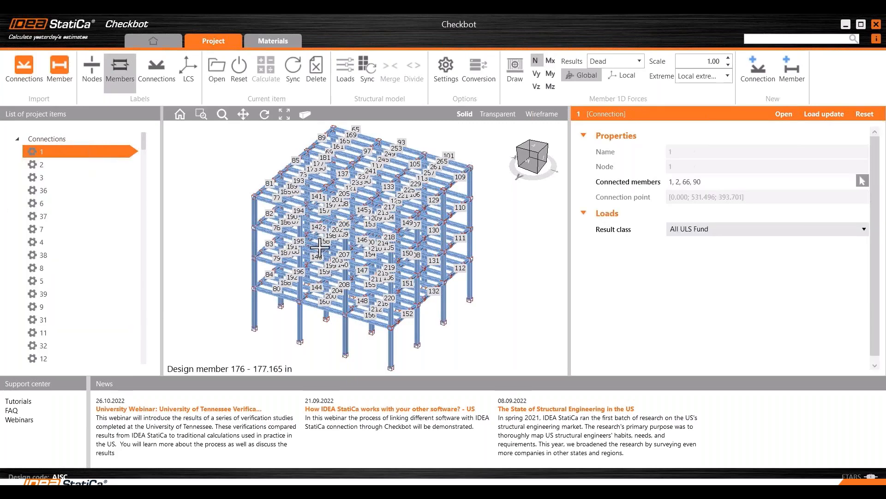
left_click(116, 81)
left_click(117, 81)
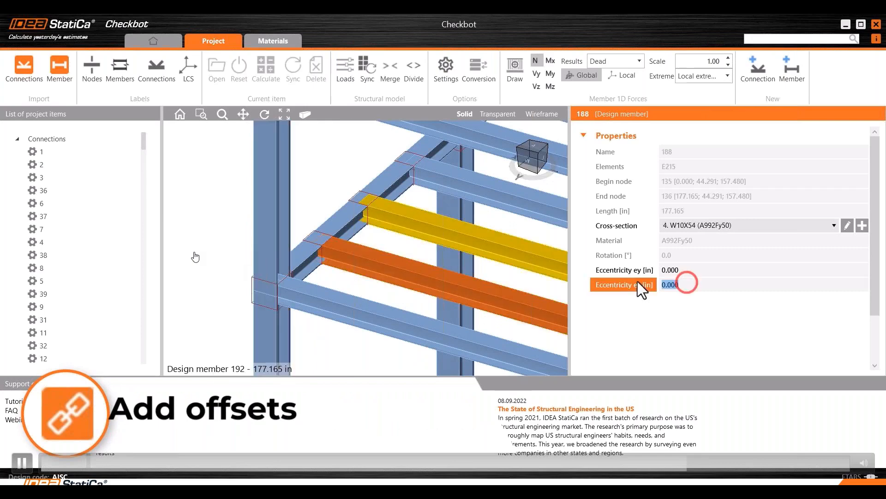
- Try an eccentricity ez of 2 in on design member 188 and reset it to 0
type("2")
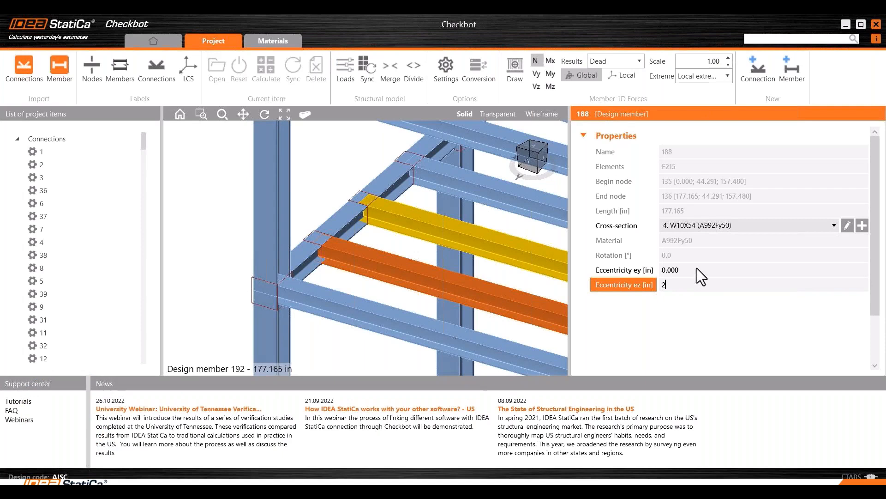
left_click(691, 268)
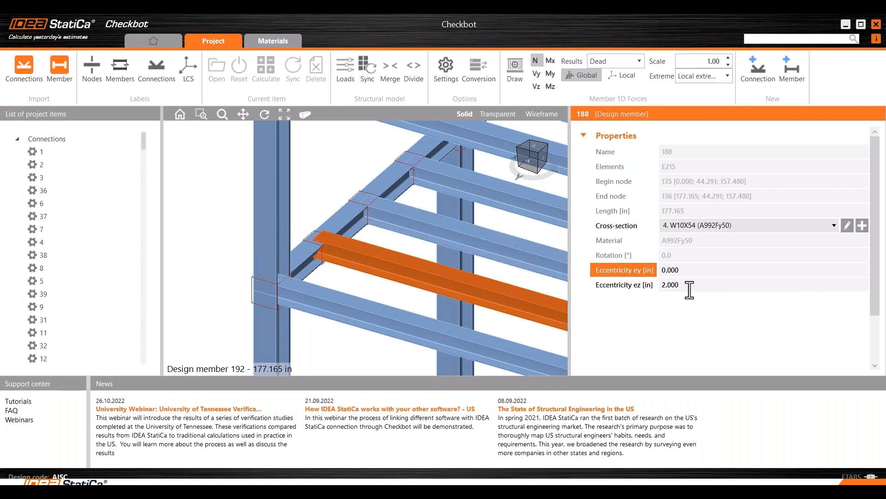
left_click_drag(689, 288, 659, 287)
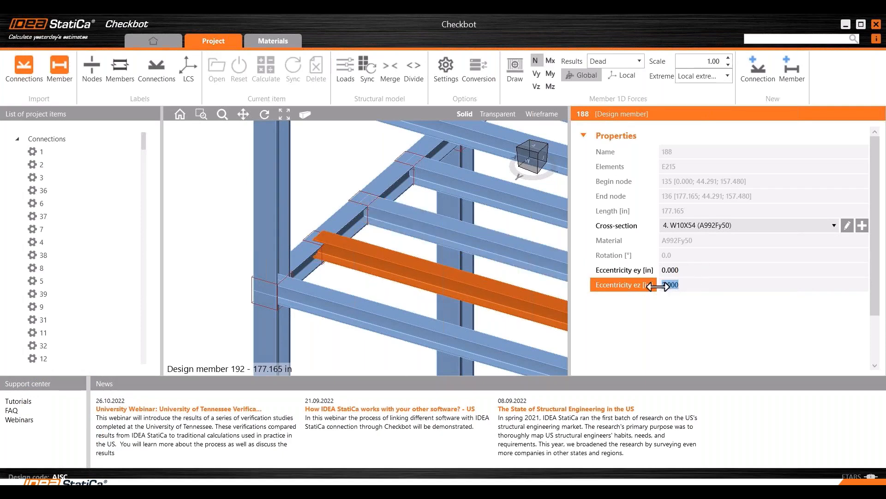
type("0")
- Set the eccentricity ey of design member 188 to -2 in and inspect the offset at its beam joint
left_click(704, 269)
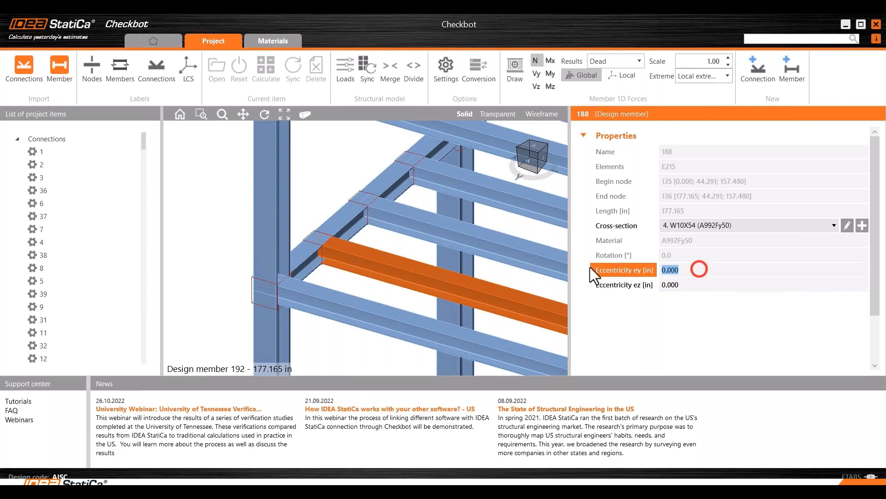
type("2")
key("BackSpace")
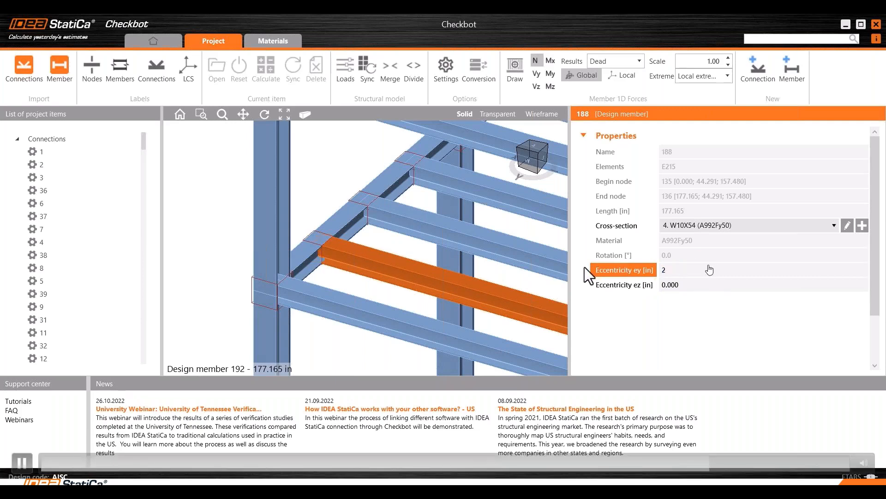
type("-2")
left_click(691, 290)
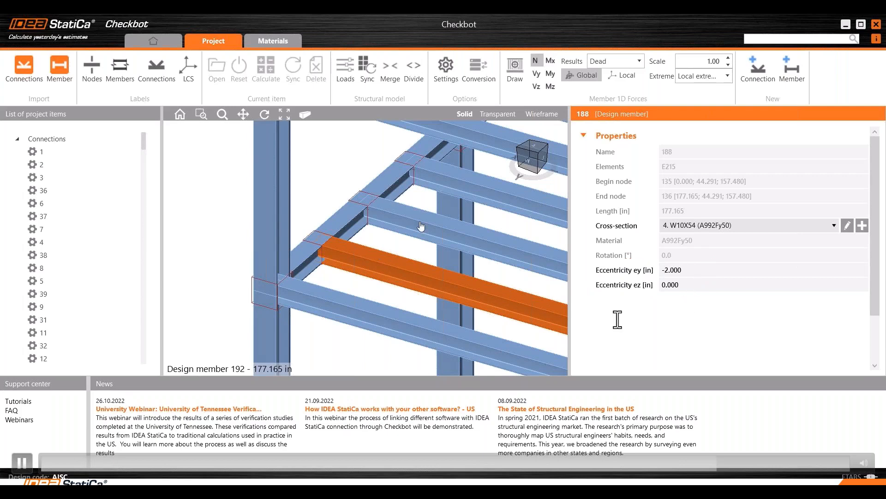
scroll(322, 258, "up", 3)
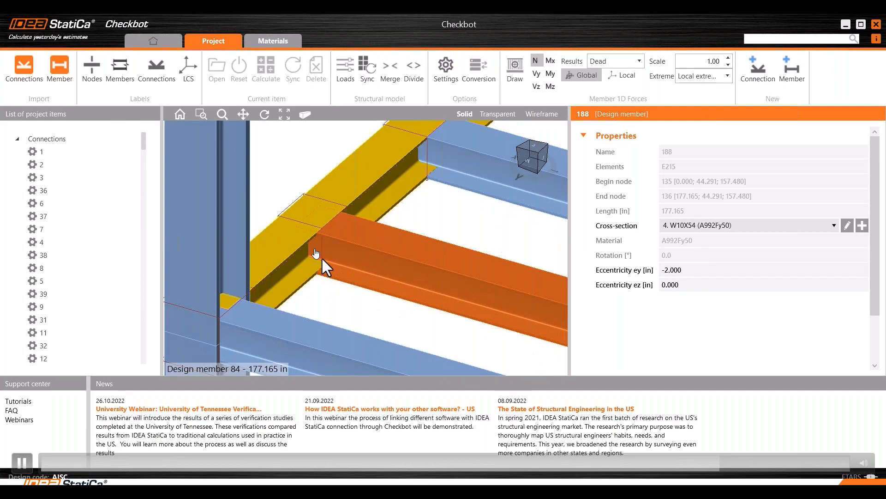
scroll(247, 179, "down", 4)
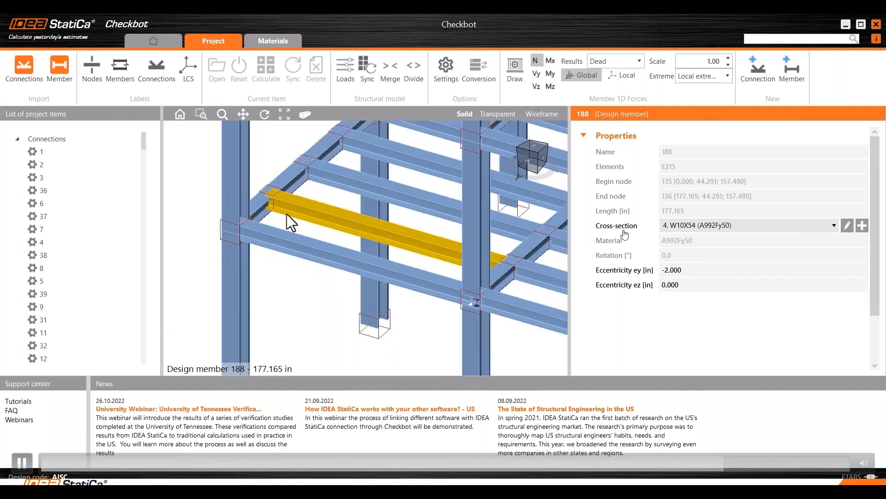
- Switch the model to wireframe display and choose My member forces with results from combination Comb1
left_click(544, 115)
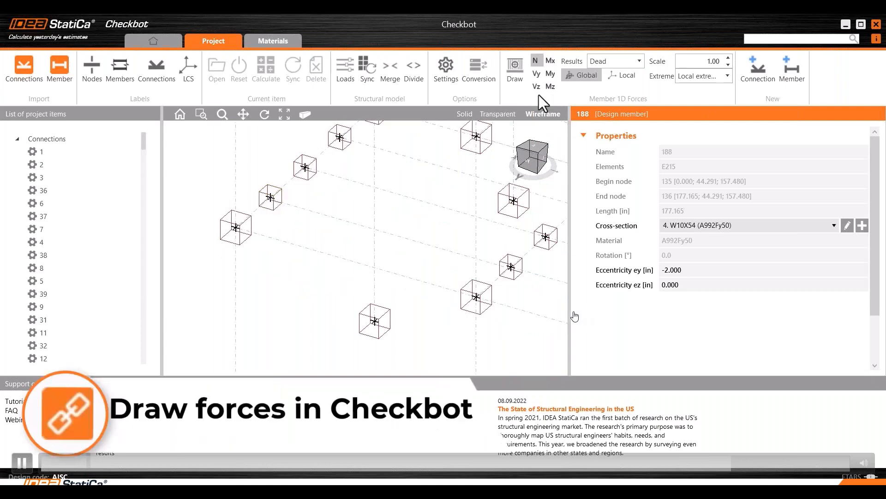
left_click(550, 75)
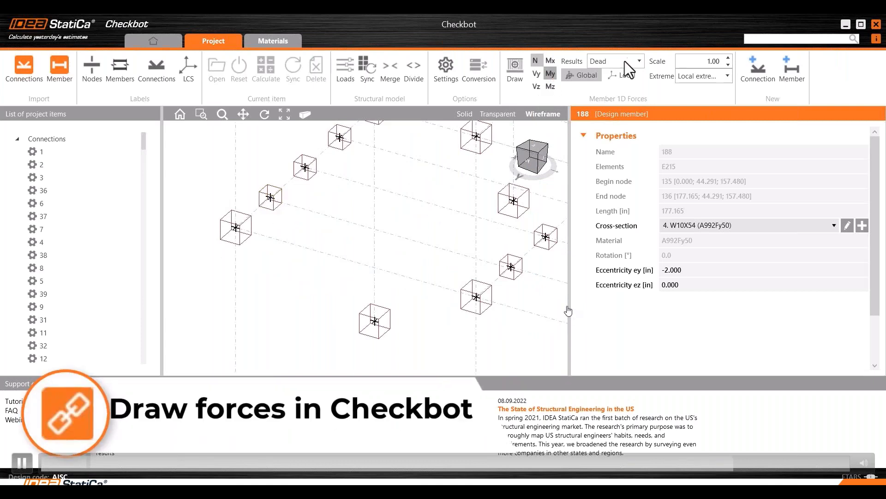
left_click(625, 61)
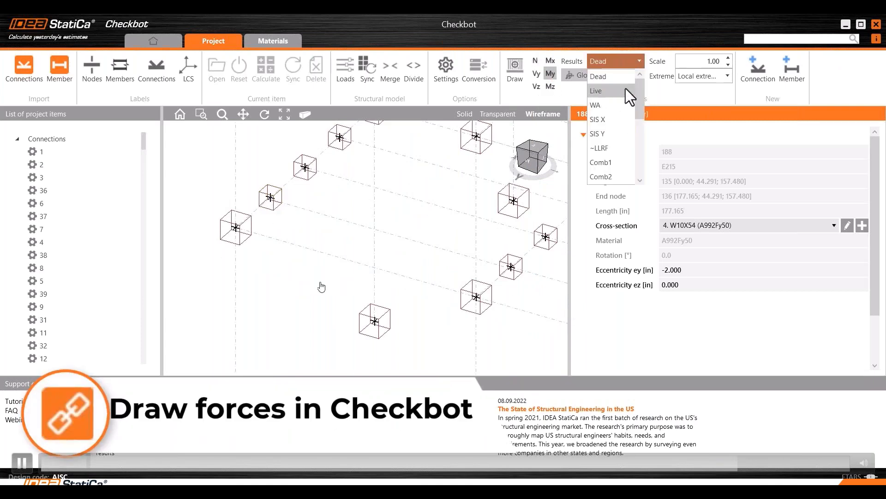
left_click(625, 89)
left_click(627, 61)
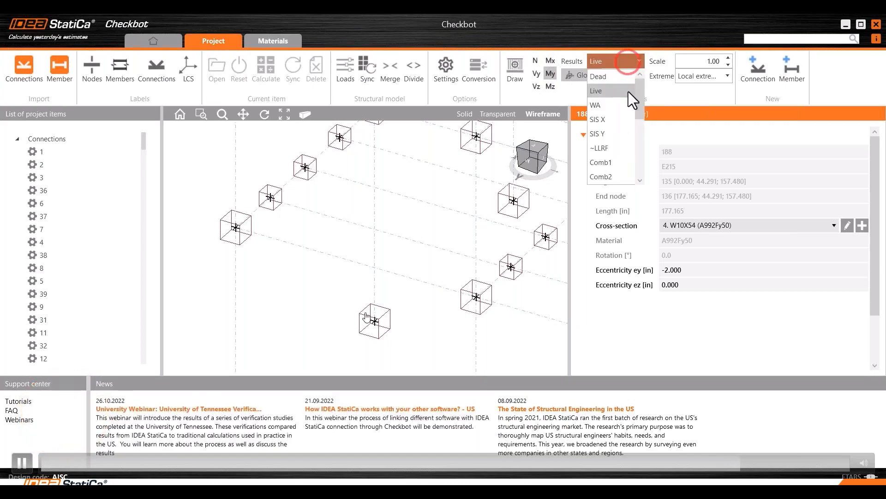
left_click(615, 160)
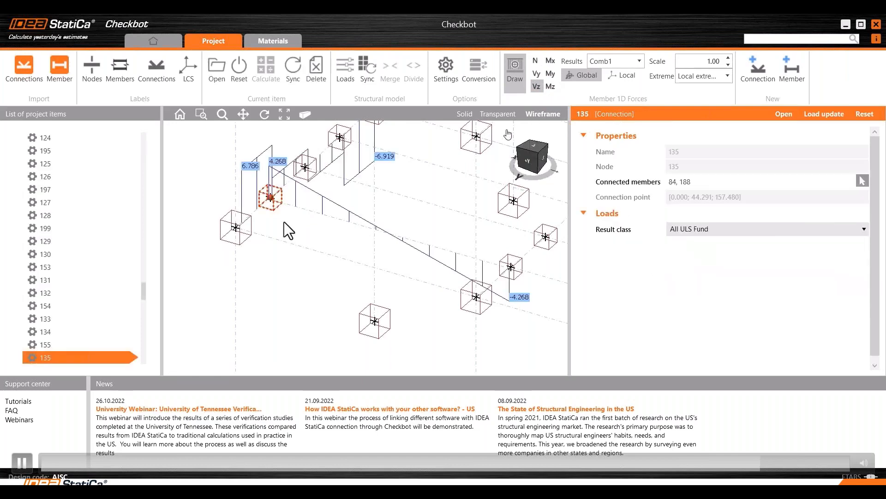
left_click(560, 297)
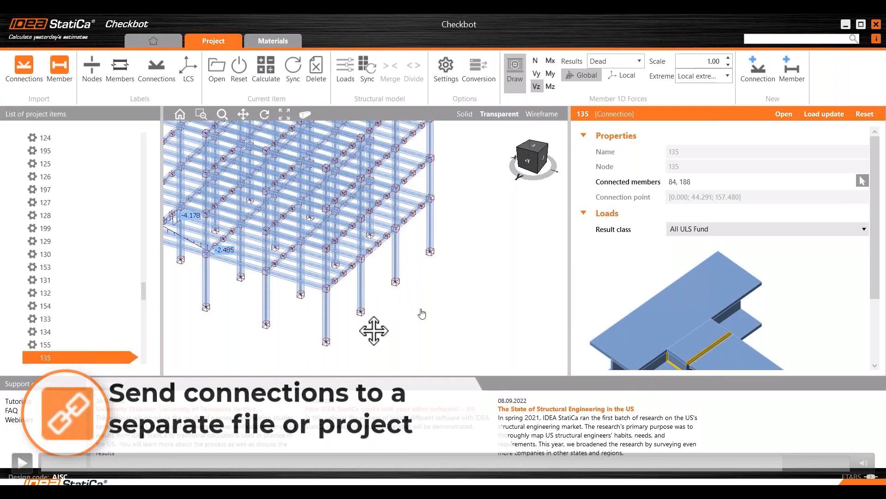
- Select column base connections 65, 70, 75 and 80 and export them to a single project named Base plates Axis A
left_click(496, 287)
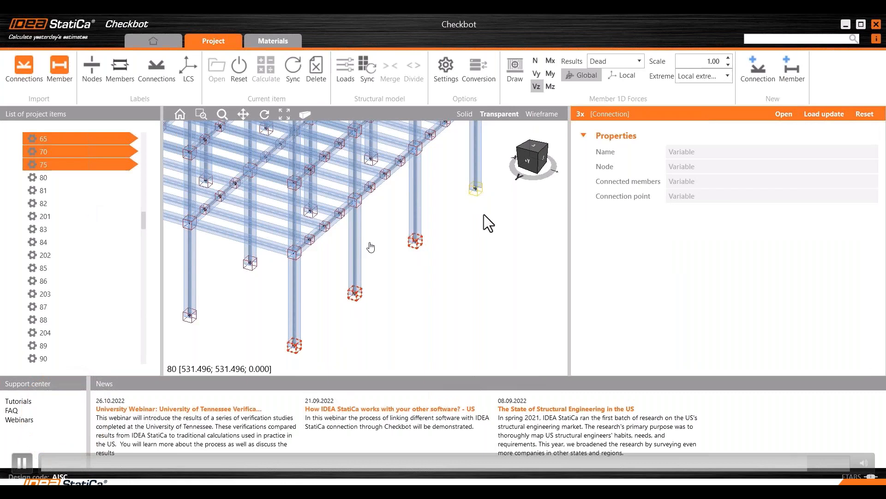
left_click(120, 177, "ctrl")
right_click(97, 152)
mouse_move(142, 234)
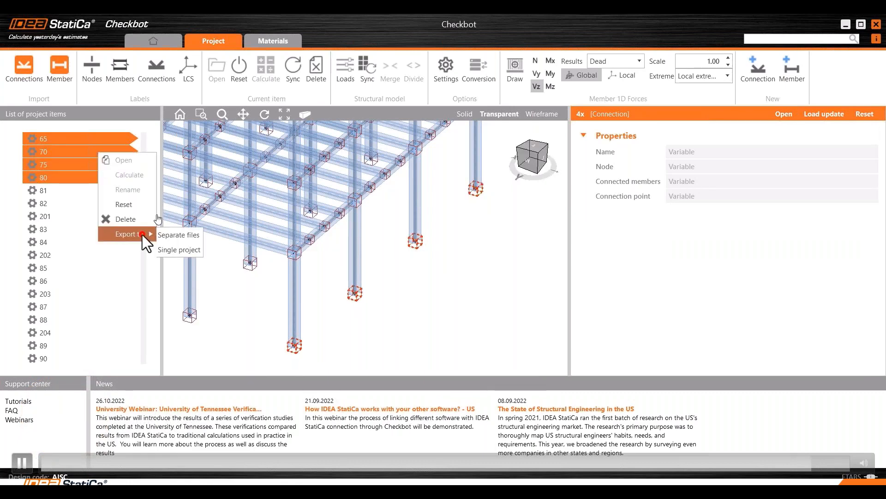
left_click(185, 249)
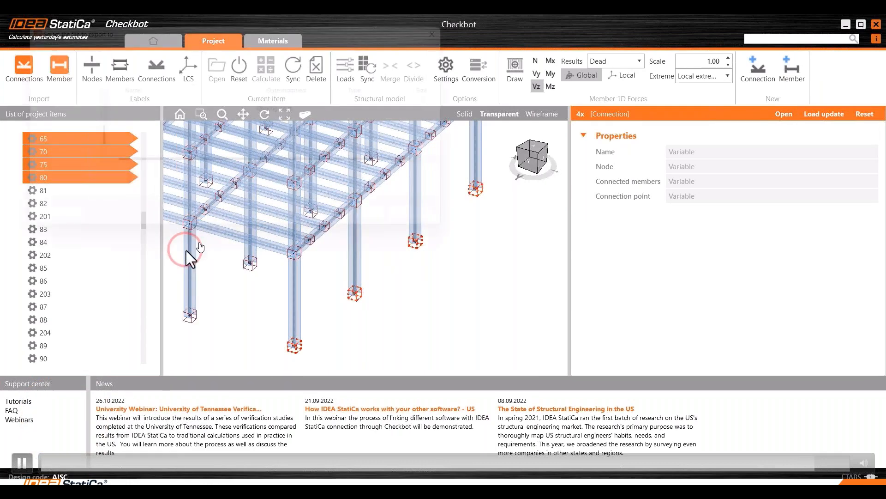
type("Base plates Axis A")
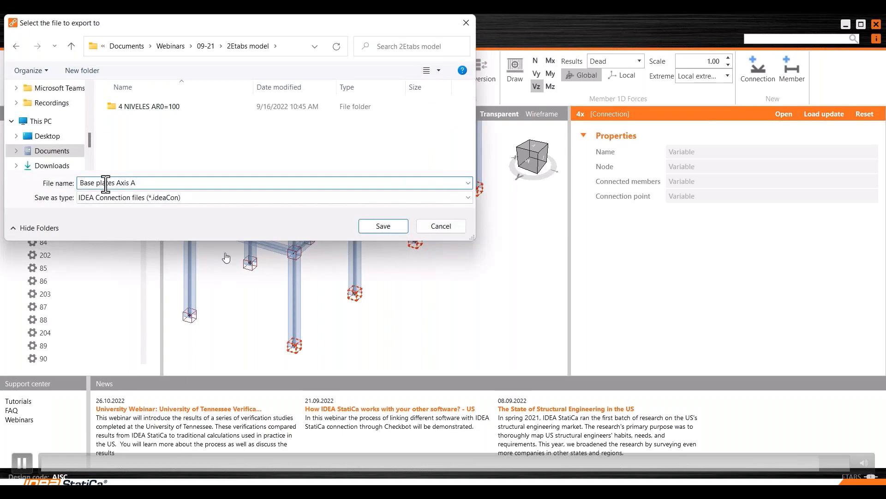
key("Return")
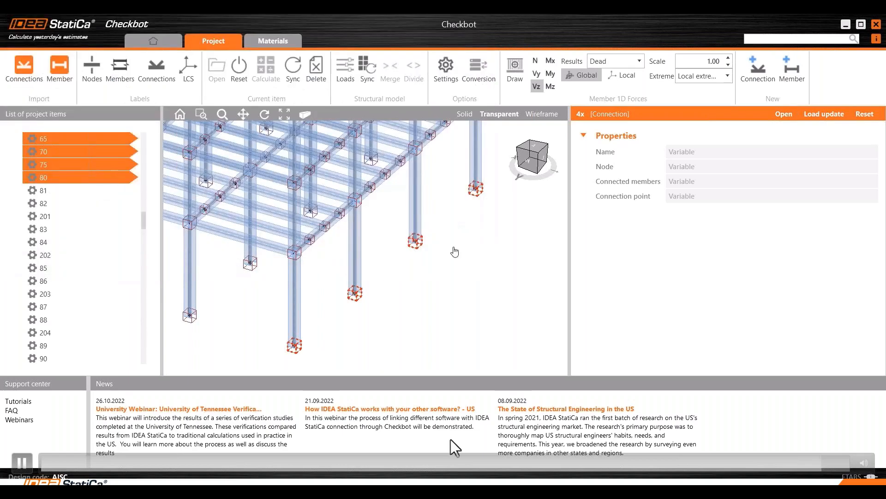
- Open Base plates Axis A.ideaCon from the 2Etabs model folder and list its project items
left_click(296, 71)
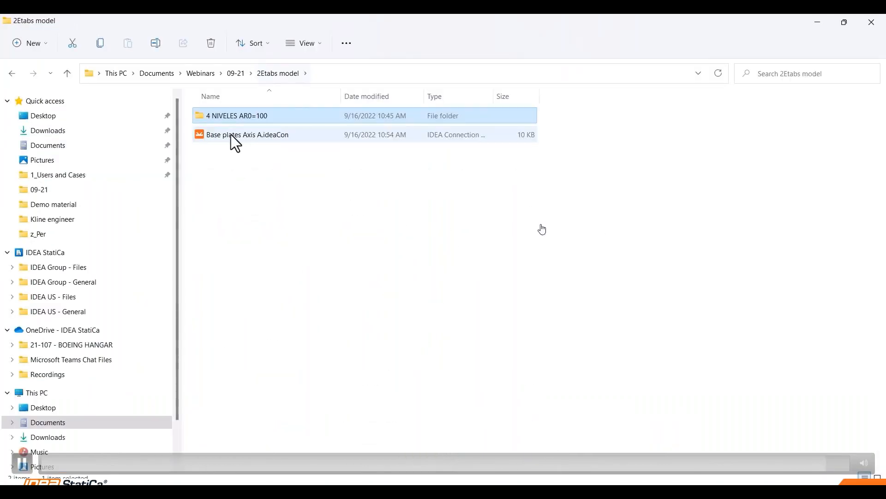
left_click(279, 139)
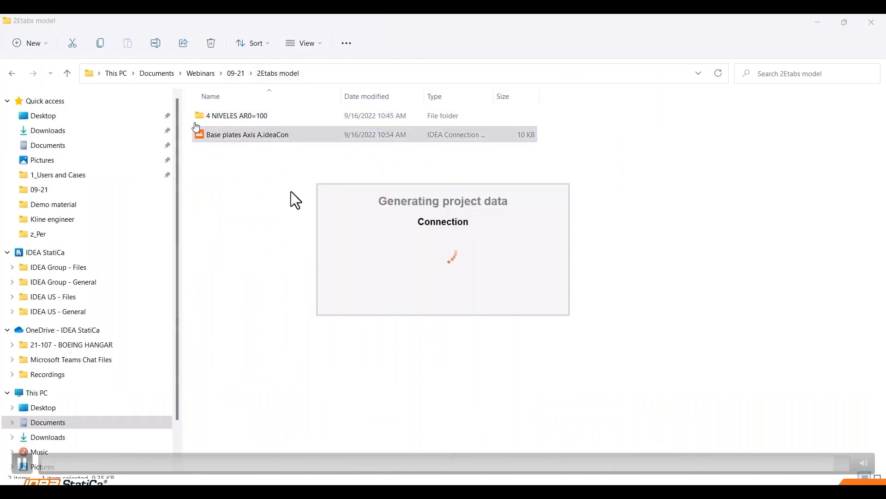
left_click(277, 141)
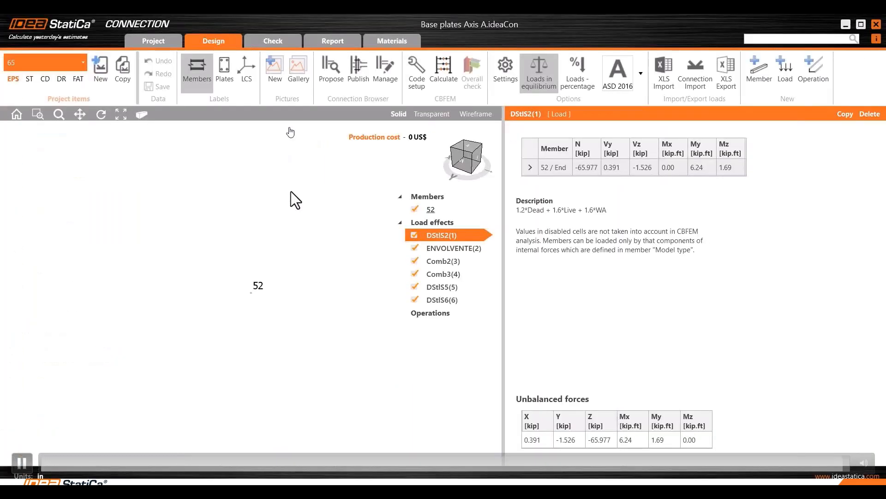
left_click(42, 62)
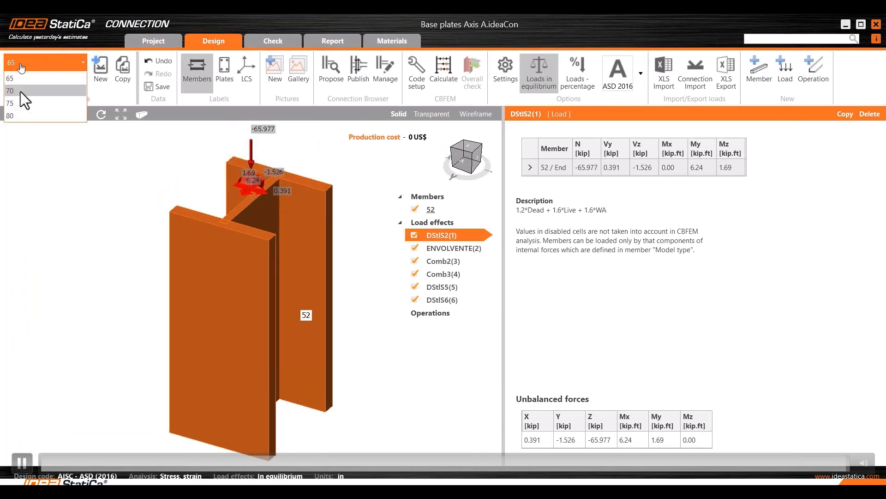
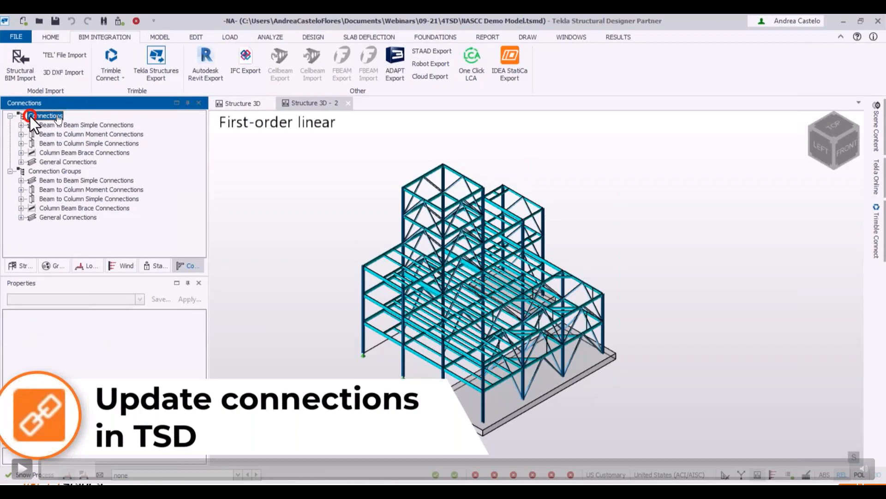
- Switch to Tekla Structural Designer, update the model's connections and start their export to IDEA StatiCa
left_click(628, 300)
left_click(627, 300)
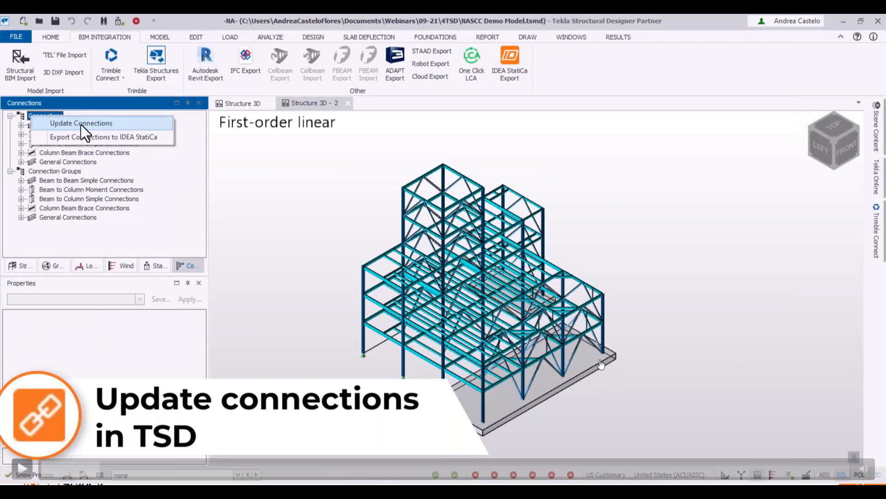
left_click(600, 361)
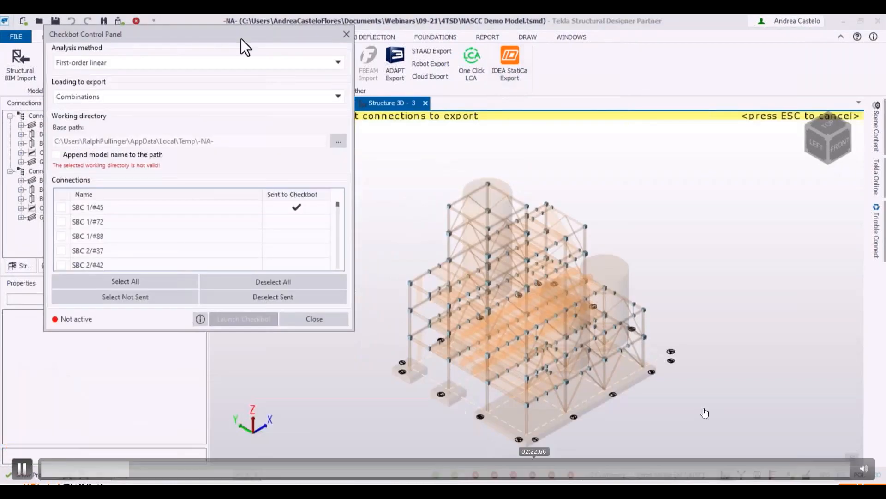
- Select the frame-corner connections, including SBC 4/#110, #112, #133 and #134, with working folder 4TSD\idea, and launch Checkbot
left_click(704, 188)
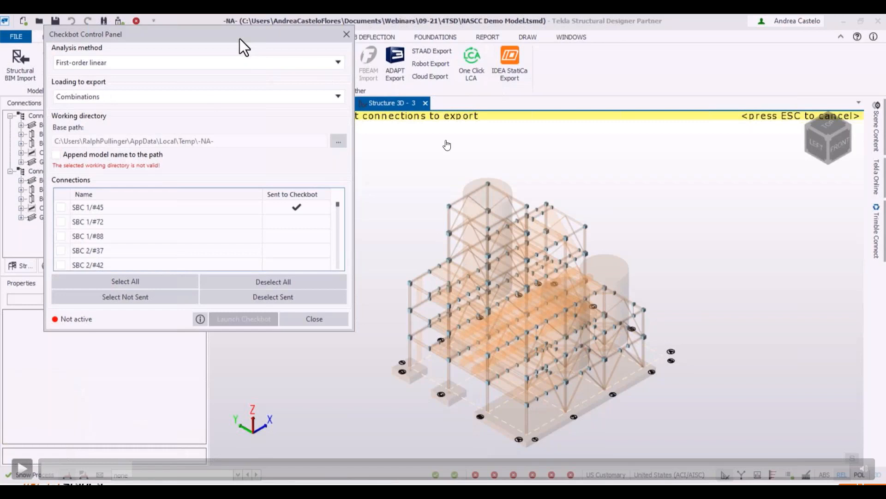
left_click(638, 197)
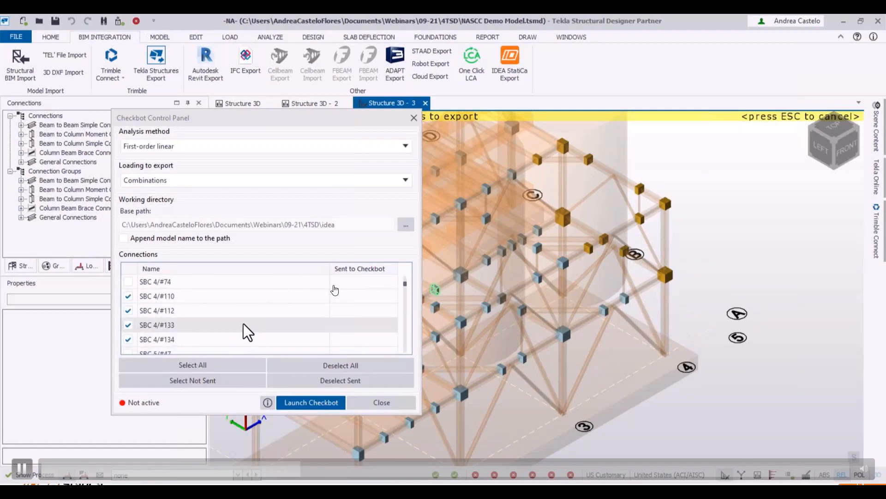
left_click(265, 405)
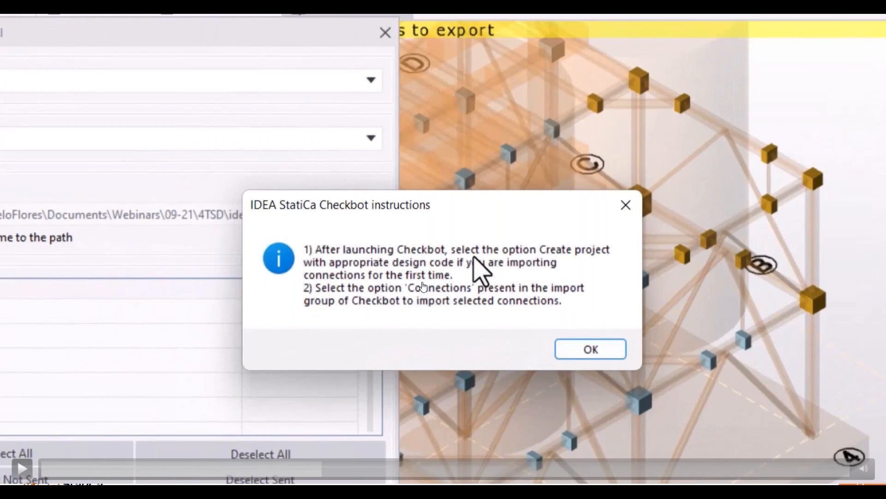
left_click(426, 305)
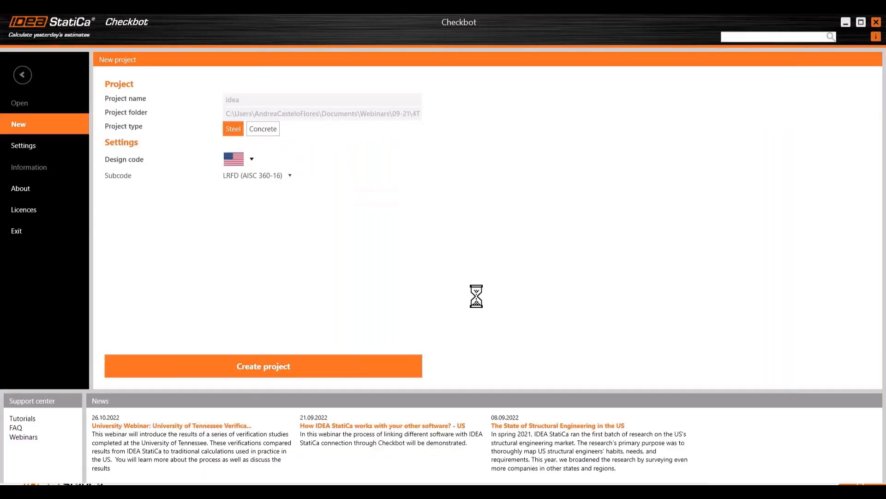
- Create the steel project with American design code, subcode LRFD (AISC 360-16), and import the connections selected in Tekla Structural Designer
left_click(245, 367)
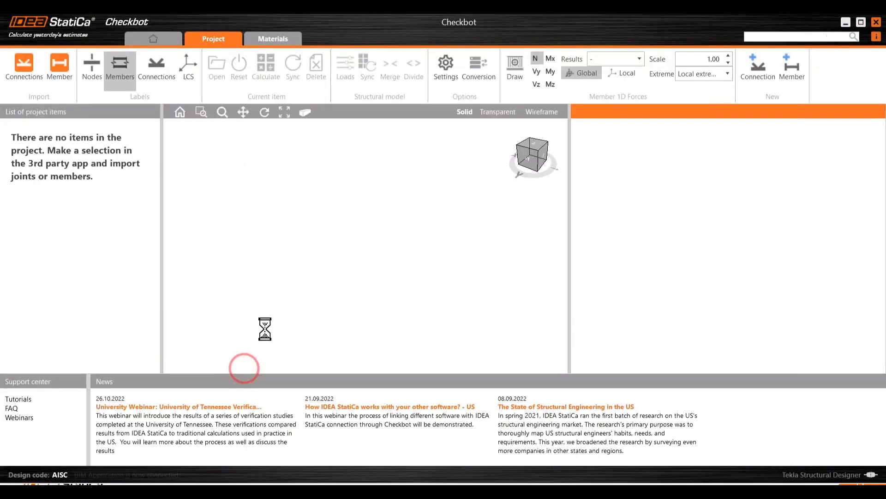
left_click(21, 84)
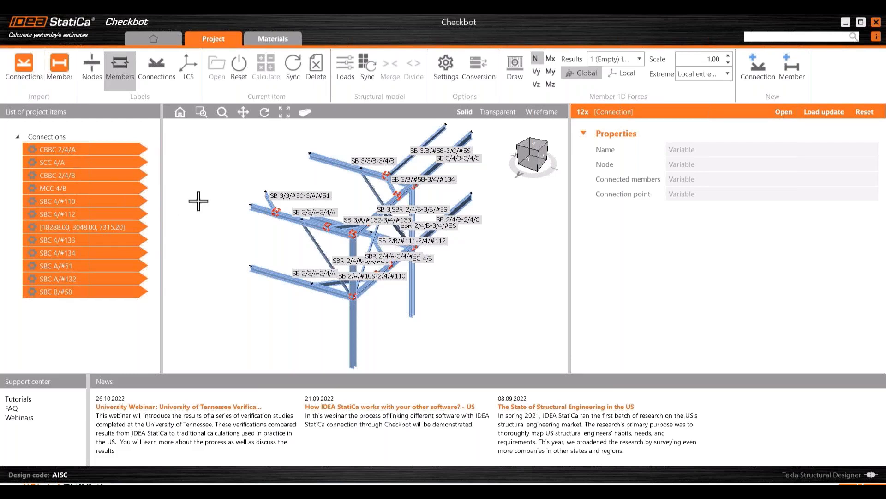
- Hide the member labels on the connections imported from Tekla Structural Designer
left_click(128, 75)
right_click_drag(240, 286, 340, 315)
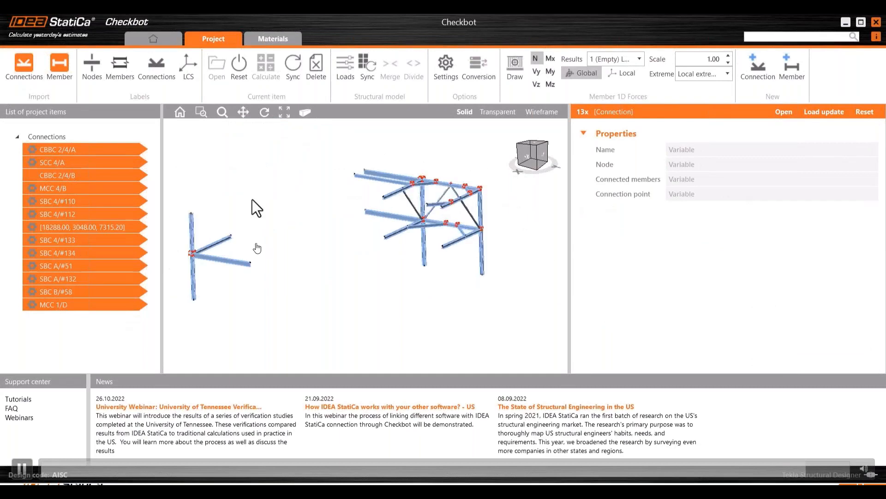
- Select the MCC 1/D connection among the imported project items to view its properties
key("space")
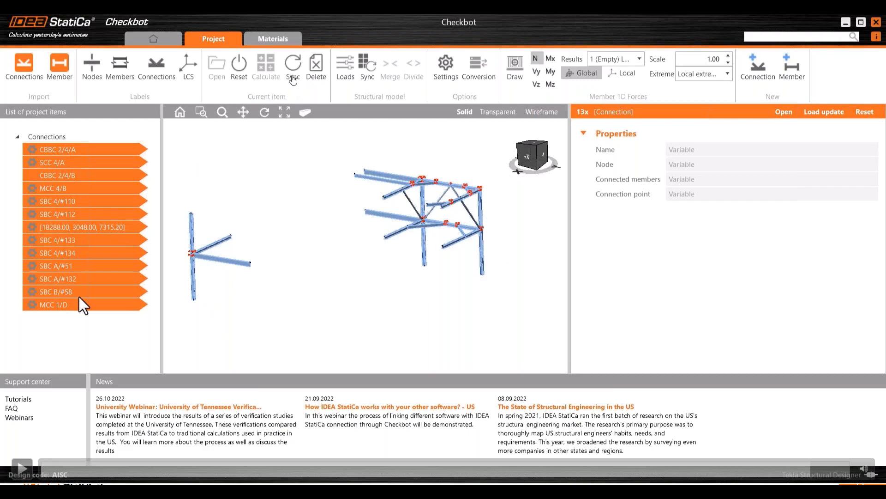
left_click(531, 304)
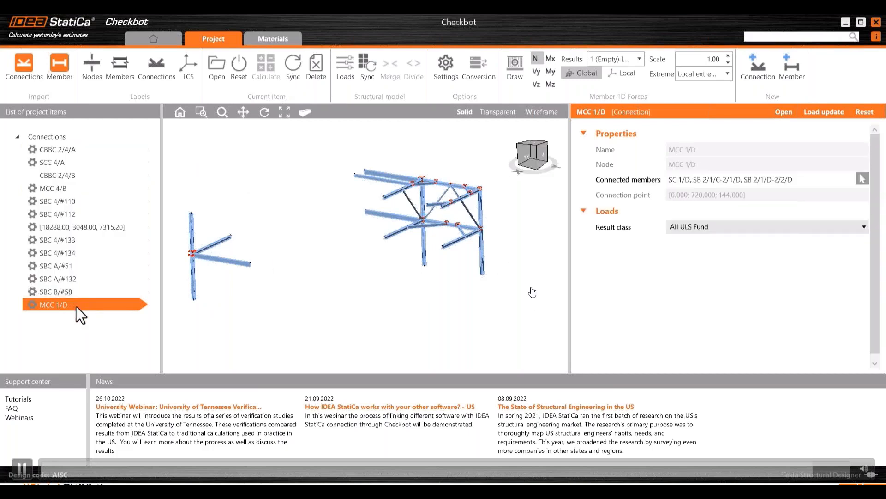
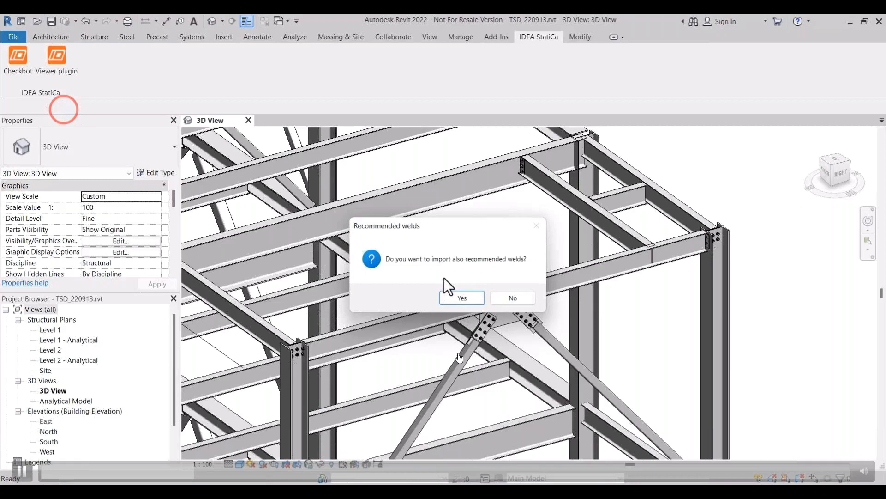
- Accept importing the recommended welds together with the connection selected in Revit
left_click(463, 298)
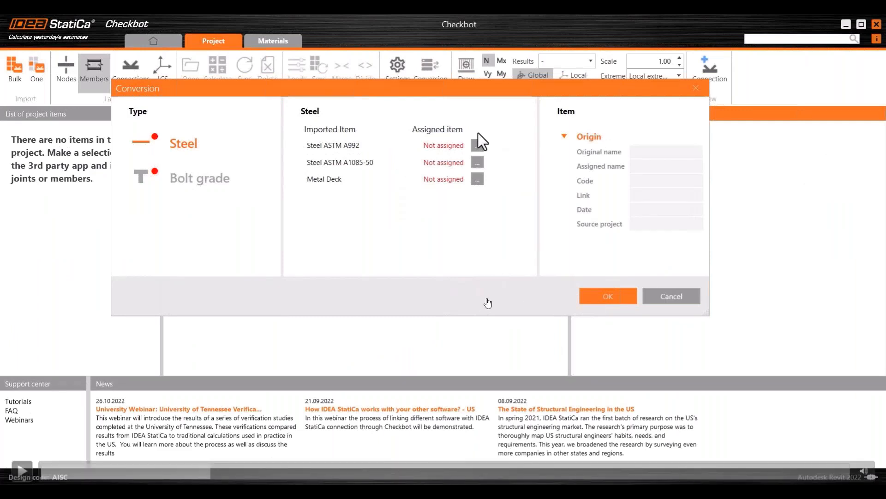
left_click(382, 290)
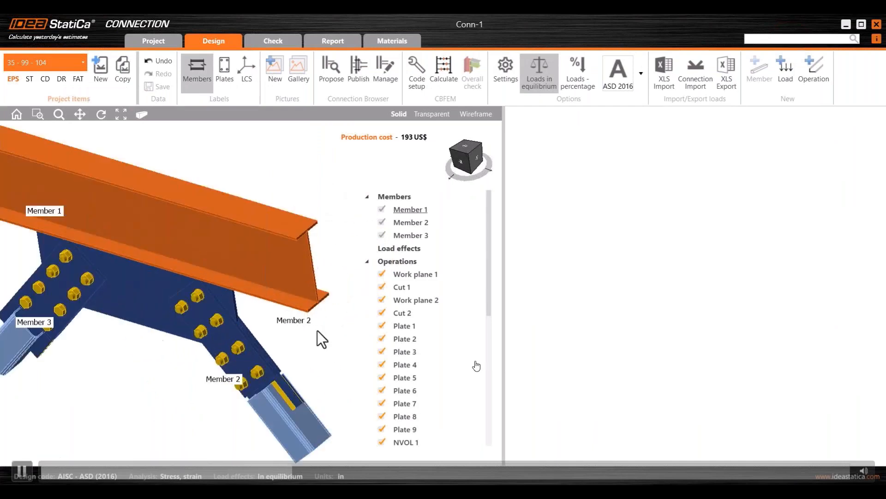
left_click(492, 339)
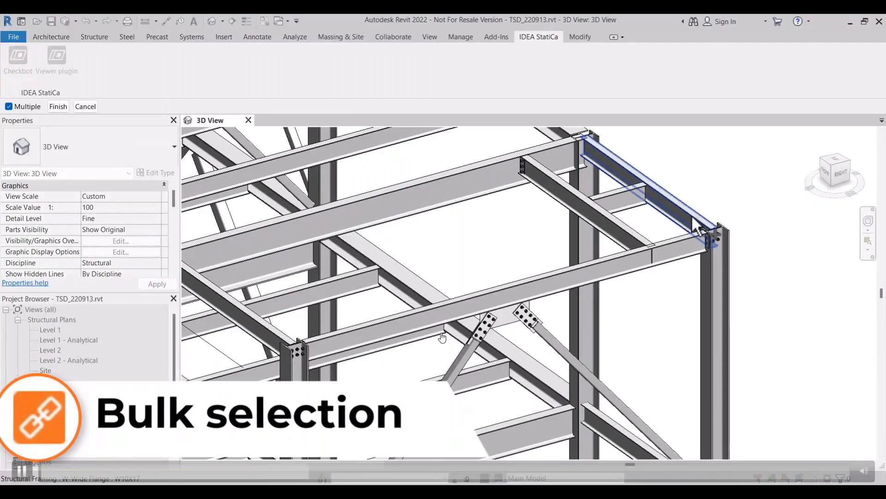
left_click(168, 381)
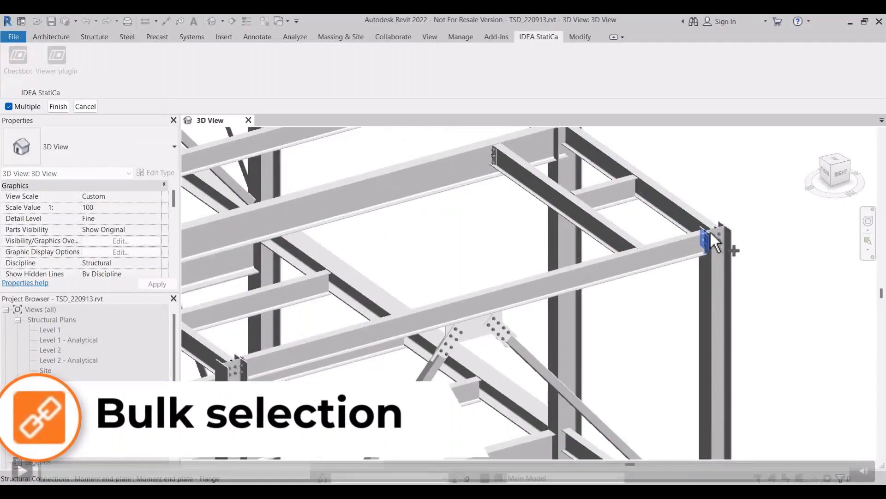
left_click(307, 471)
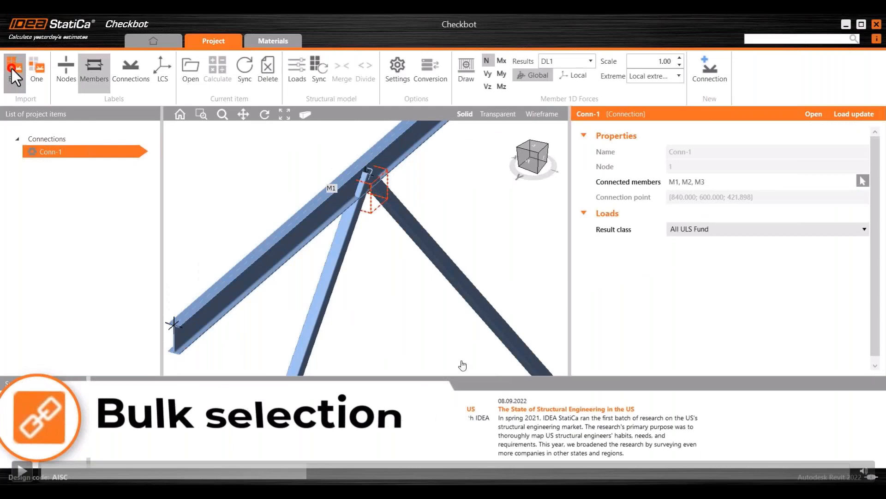
key("space")
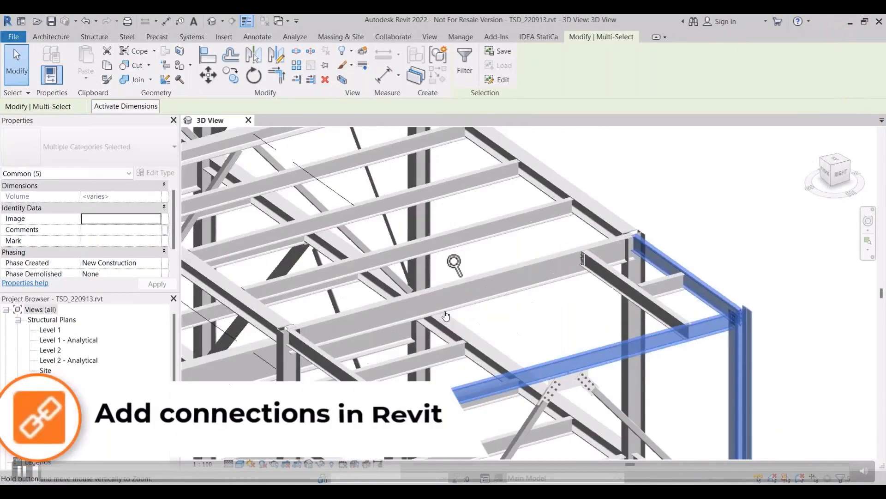
left_click(435, 327)
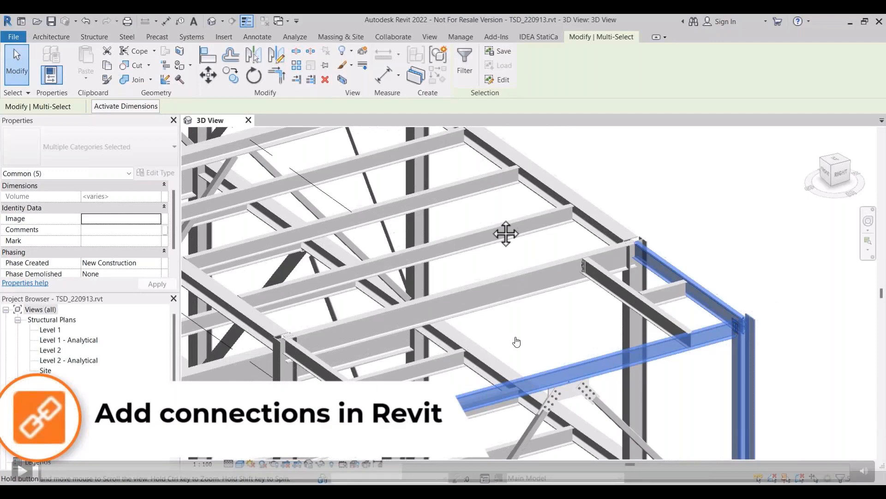
left_click(489, 338)
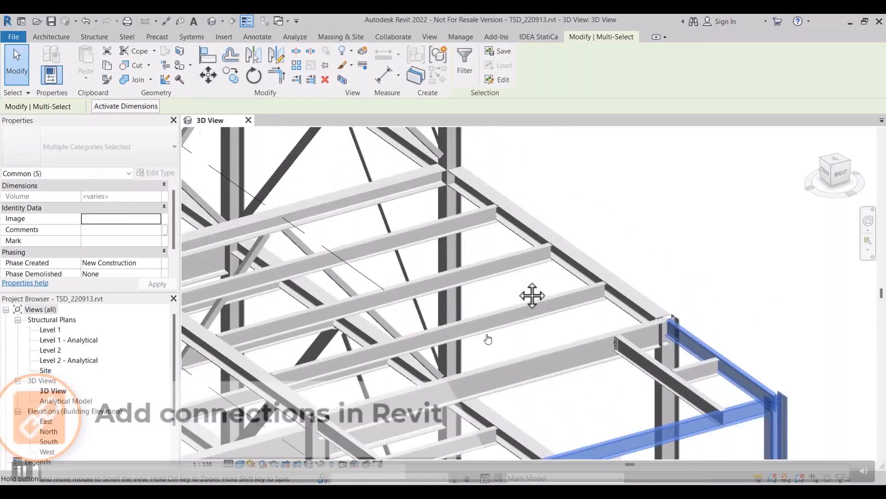
- Look through the connection groups and loaded connection types in Revit's structural connection settings and accept them
scroll(516, 182, "up", 2)
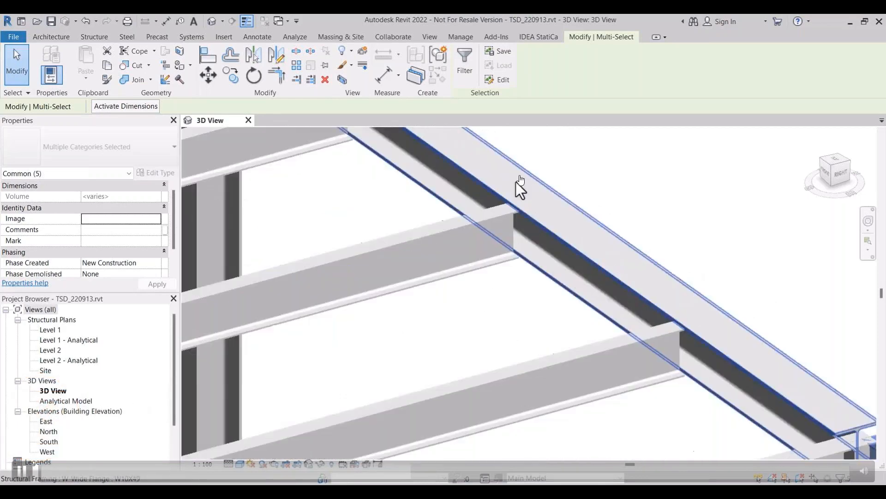
middle_click_drag(516, 182, 516, 223)
left_click(126, 37)
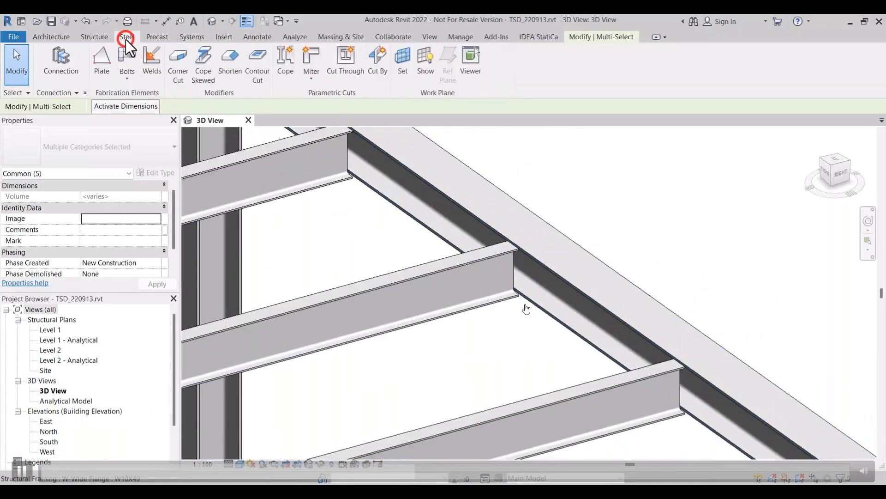
left_click(78, 92)
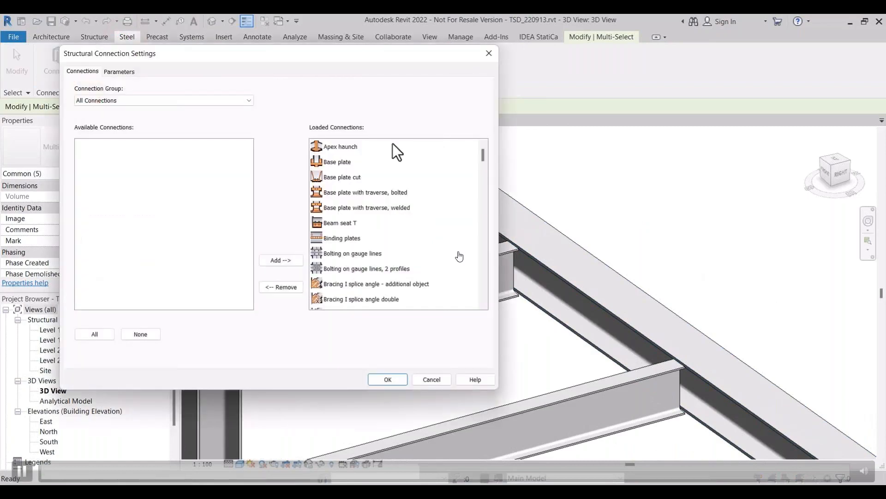
left_click(239, 102)
left_click(240, 101)
scroll(396, 197, "down", 4)
scroll(394, 204, "down", 2)
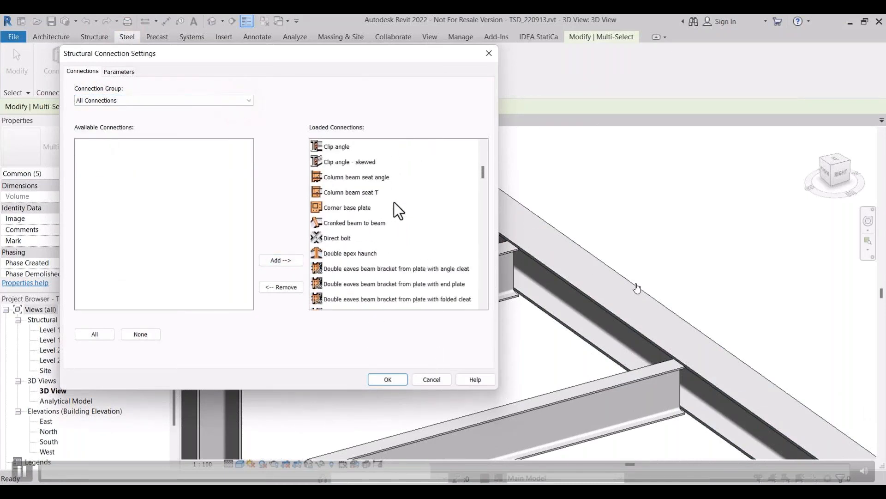
scroll(395, 204, "down", 4)
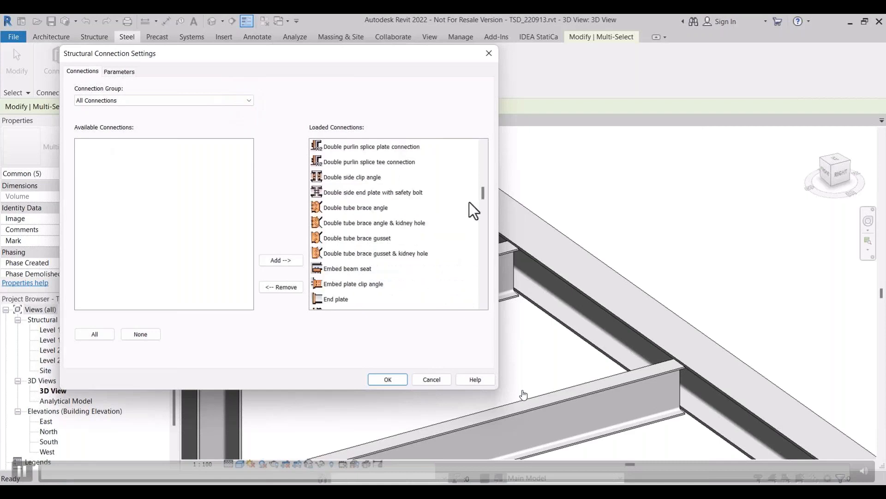
left_click_drag(481, 192, 483, 223)
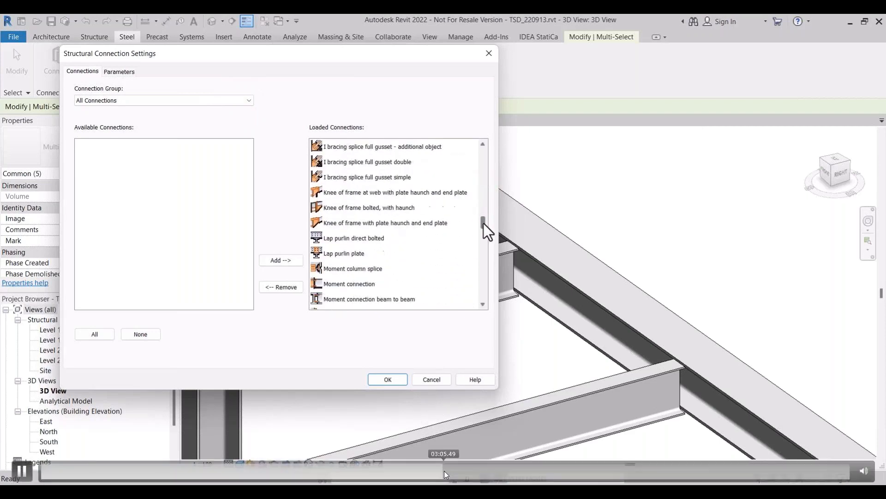
left_click(388, 379)
left_click(391, 383)
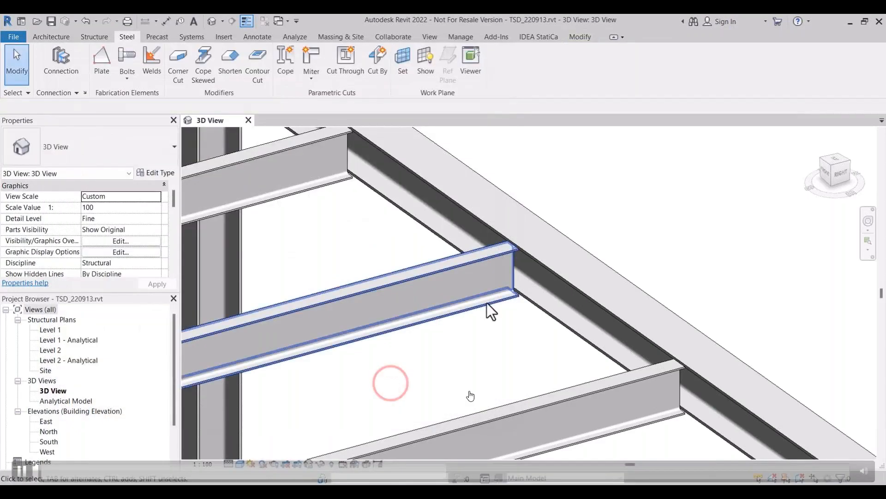
- Select the secondary beam and the edge girder it frames into, and start a steel connection between them
left_click(456, 267)
left_click(539, 258, "ctrl")
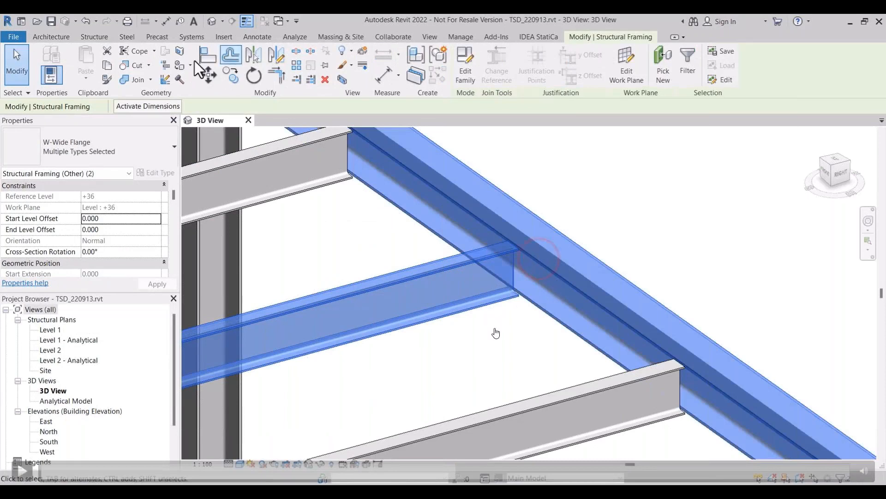
left_click(125, 37)
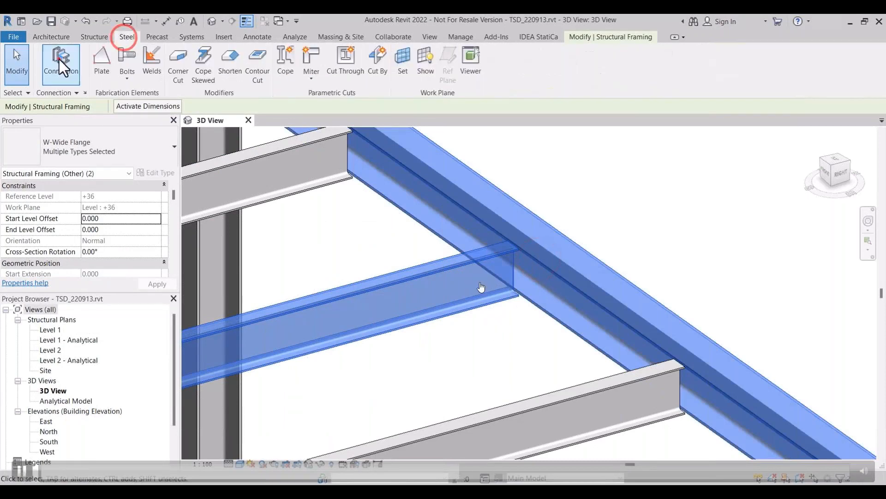
left_click(61, 65)
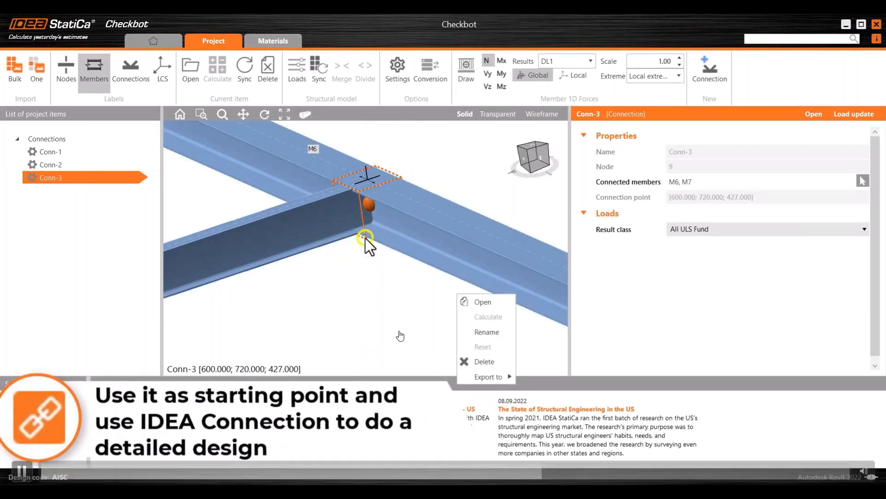
- Close the checked Conn-4 connection design
left_click(399, 331)
left_click(373, 301)
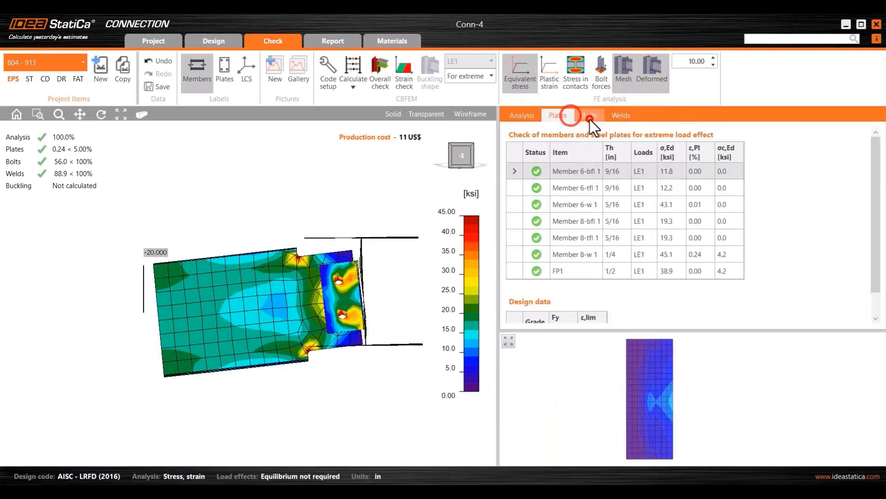
left_click(876, 25)
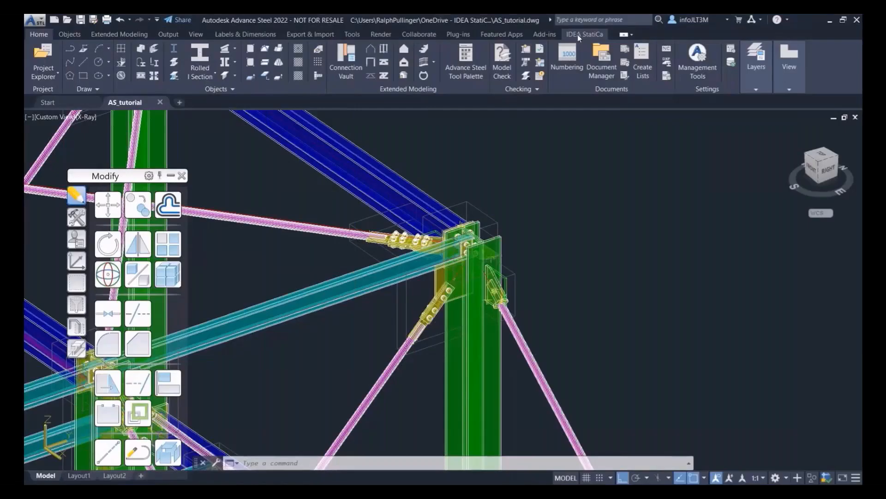
- Switch to Advance Steel, launch Checkbot from the AS_tutorial model and create a new project
left_click(580, 35)
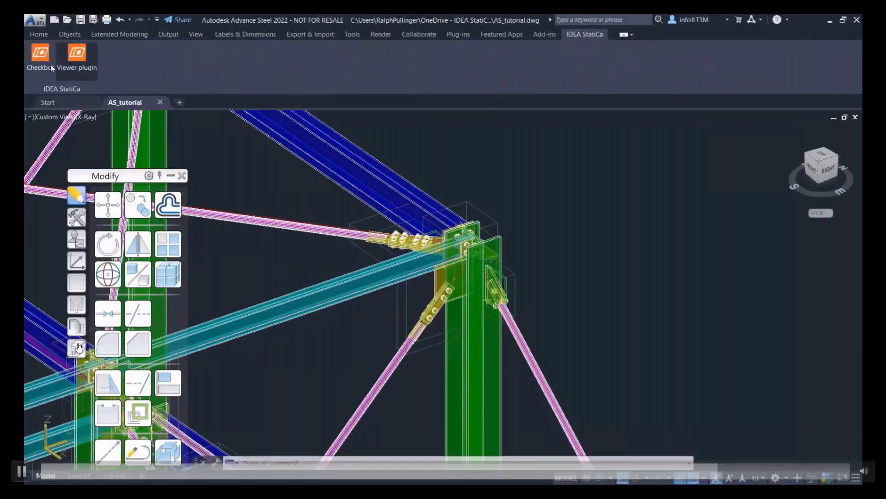
left_click(41, 55)
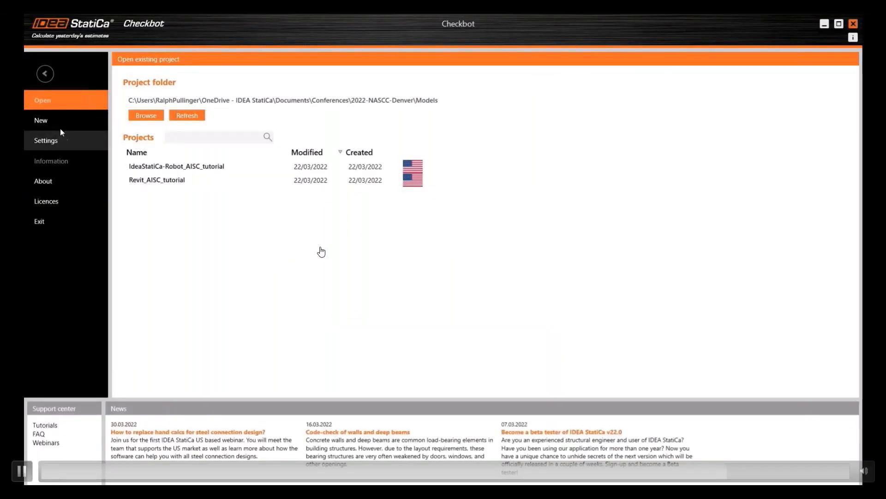
left_click(51, 121)
left_click(272, 373)
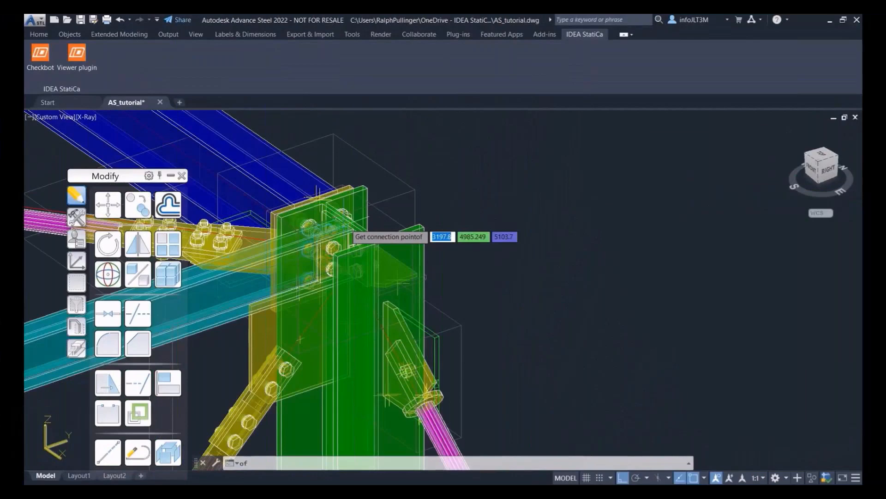
- Pick the connection point at the column-top joint and select the column, two beams and three braces, choosing ASTBEAM for the overlapping brace
left_click(347, 229)
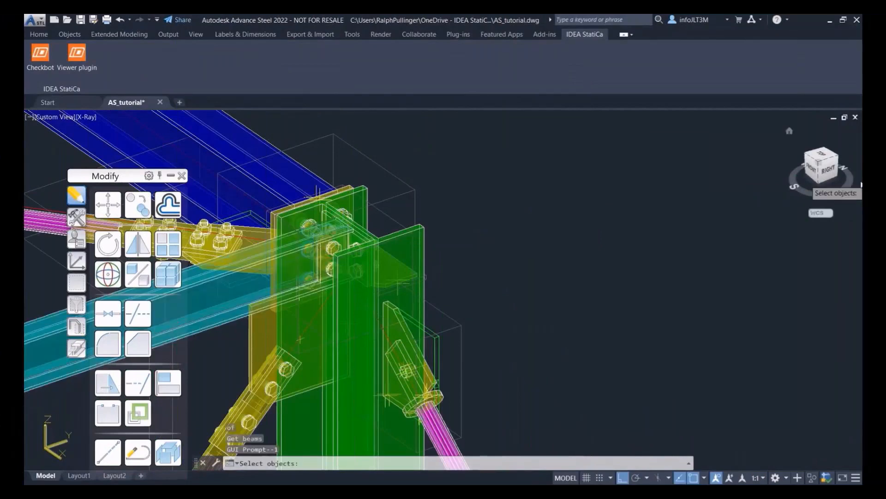
left_click(425, 236)
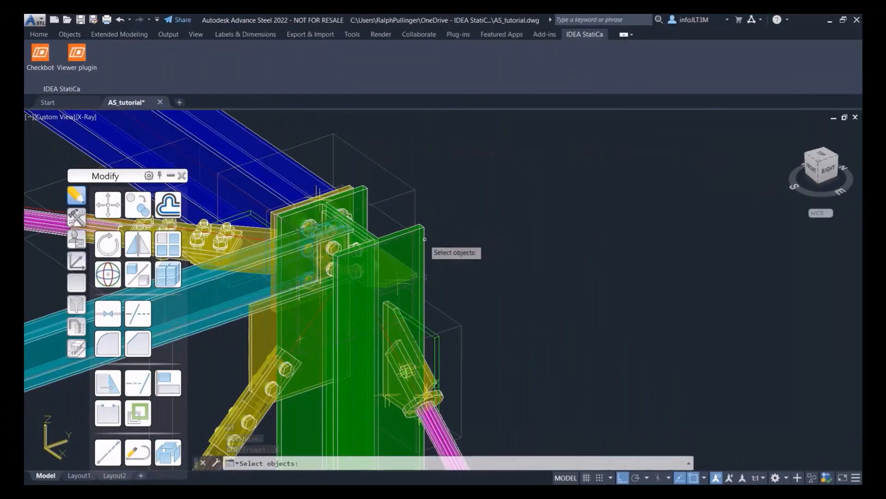
left_click(315, 175)
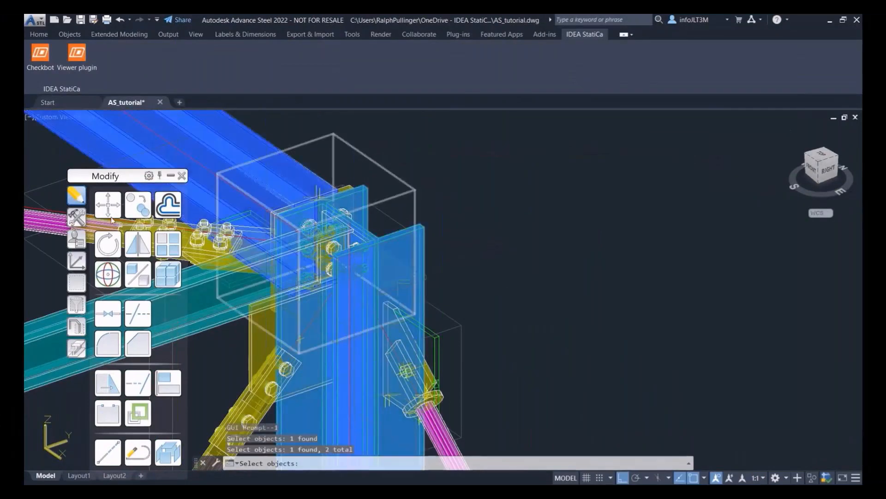
left_click(48, 220)
left_click(36, 319)
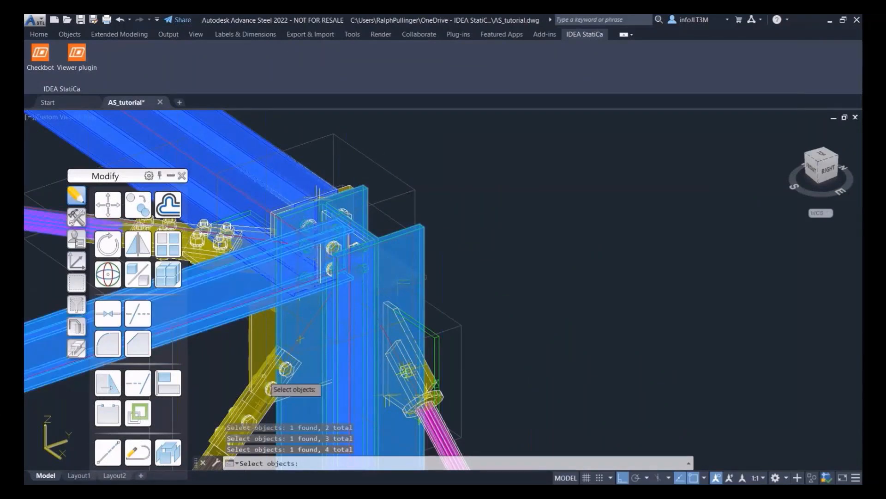
left_click(453, 447)
scroll(453, 447, "down", 4)
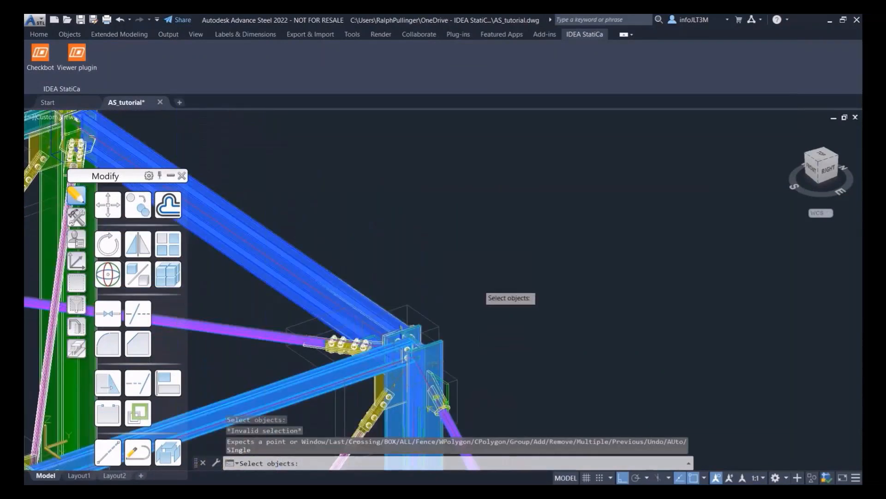
left_click(360, 434)
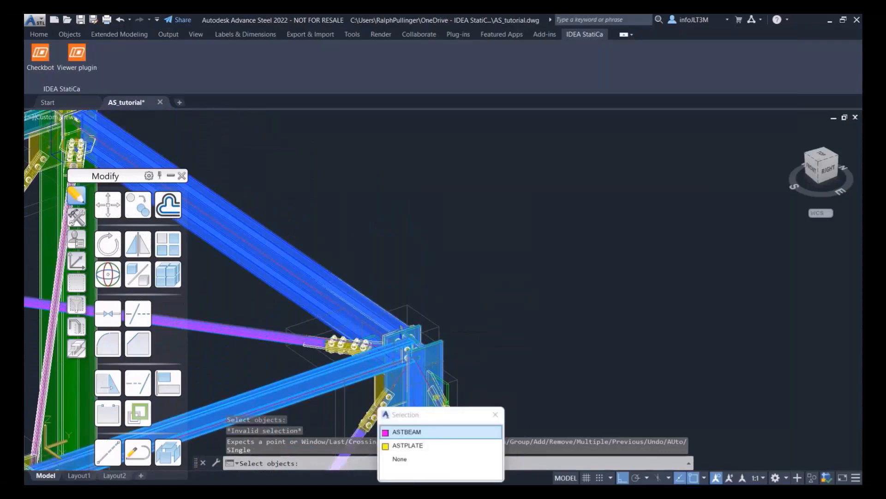
left_click(396, 428)
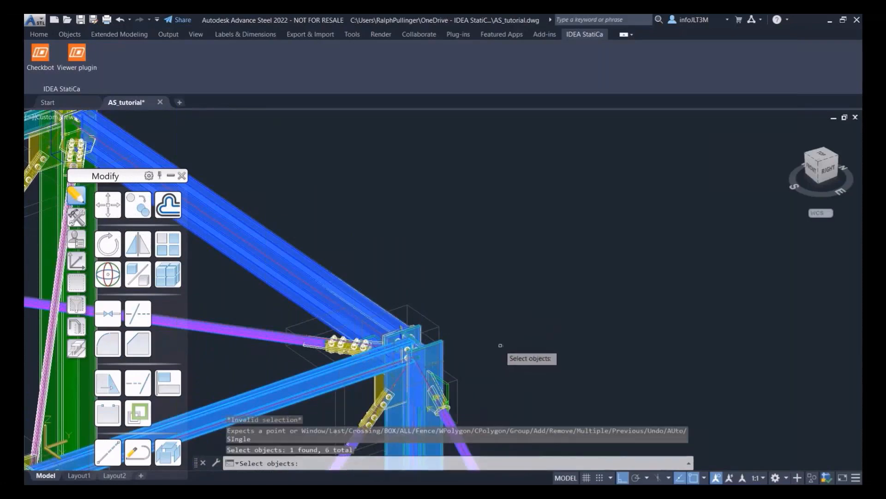
- Select all plates, bolts and other connection entities around the column-top joint with a crossing window and confirm the selection
left_click(519, 260)
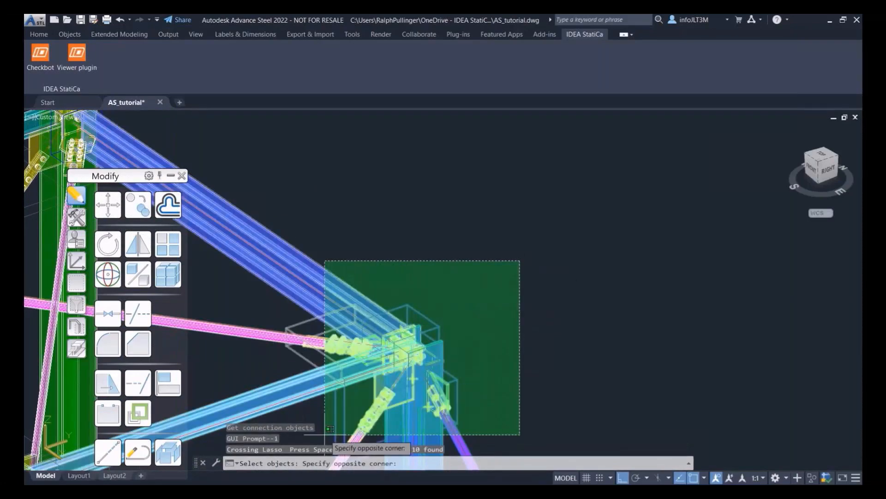
left_click(320, 433)
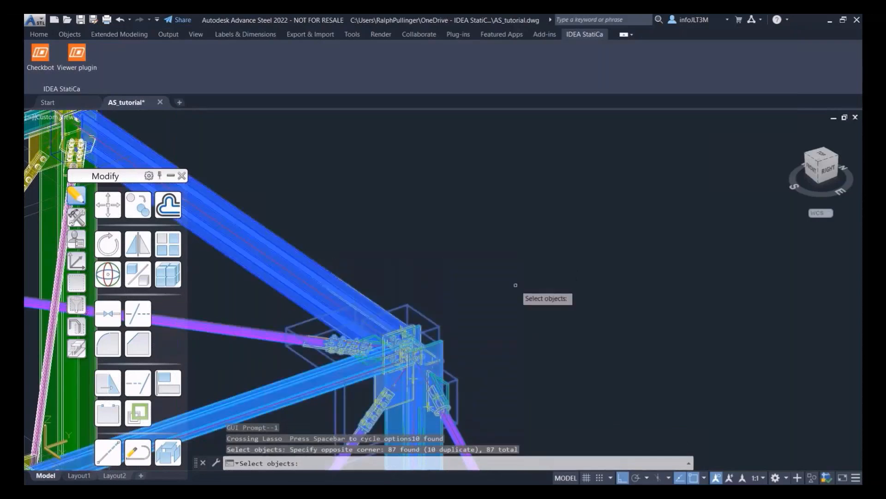
key("Return")
left_click(457, 279)
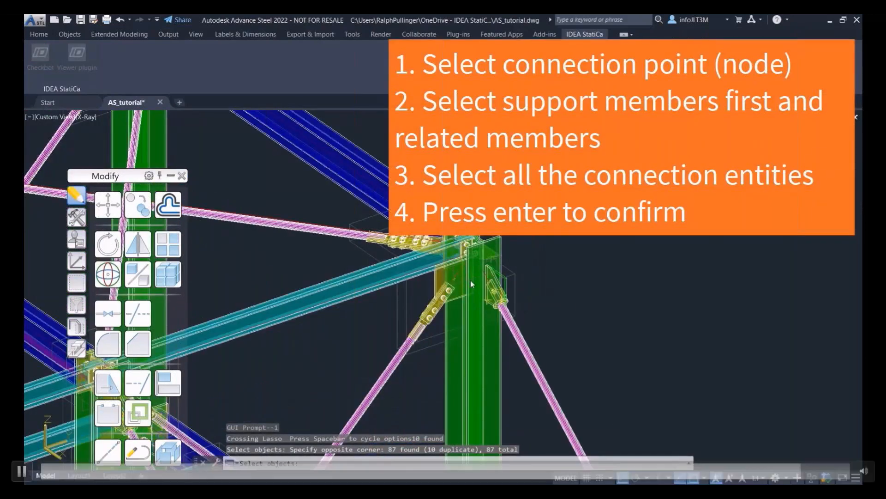
key("space")
left_click(573, 360)
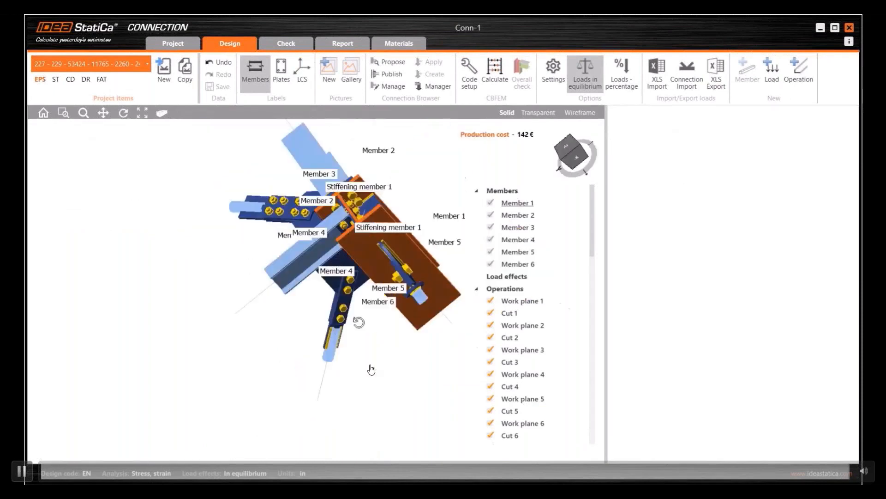
left_click(534, 199)
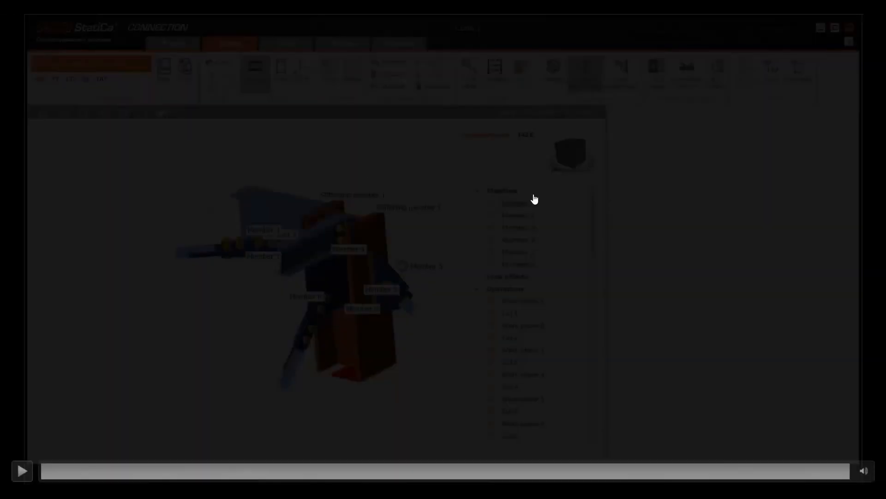
left_click(846, 478)
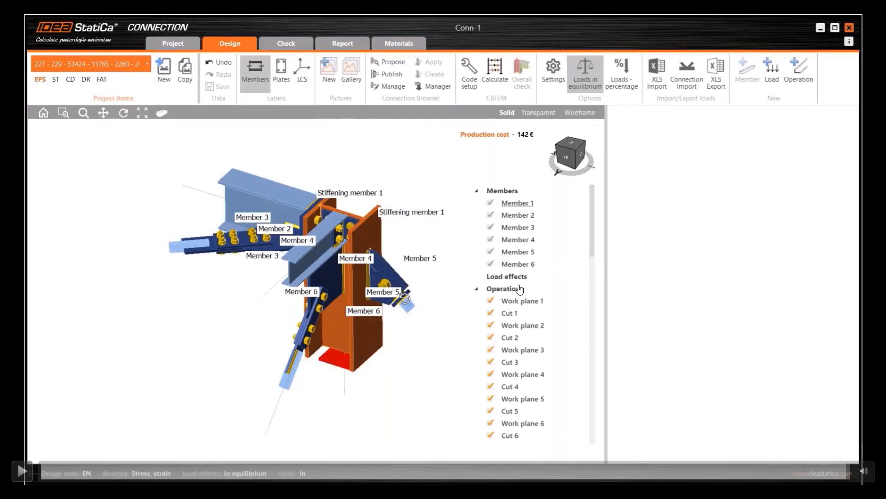
left_click(291, 320)
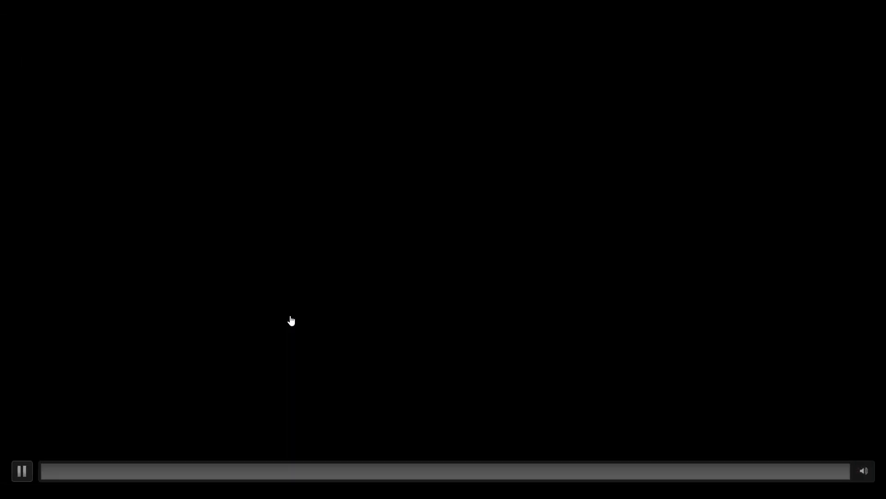
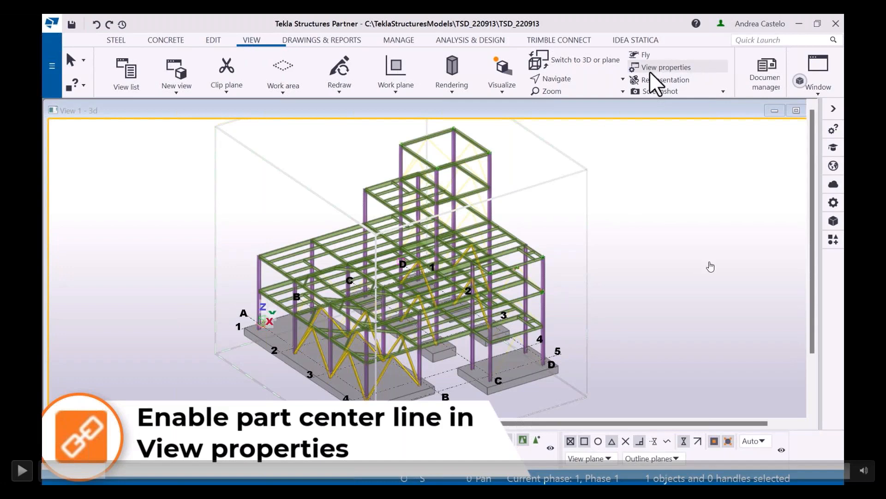
left_click(710, 266)
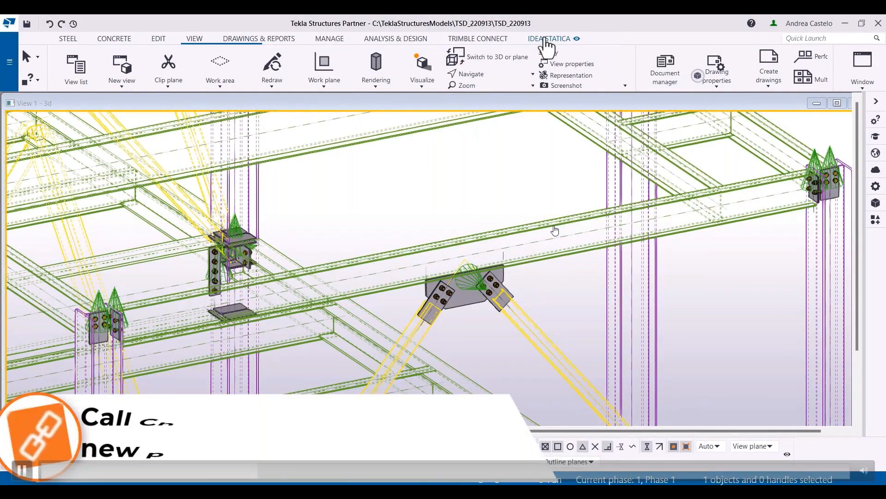
left_click(659, 280)
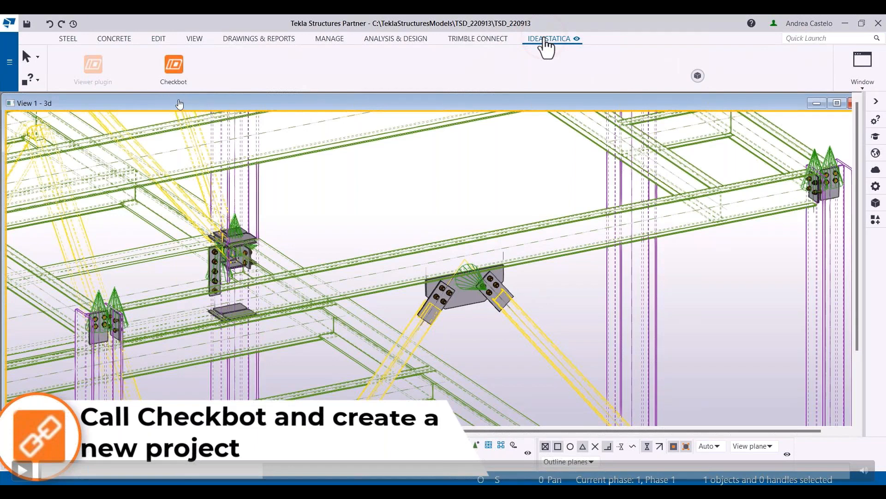
left_click(492, 235)
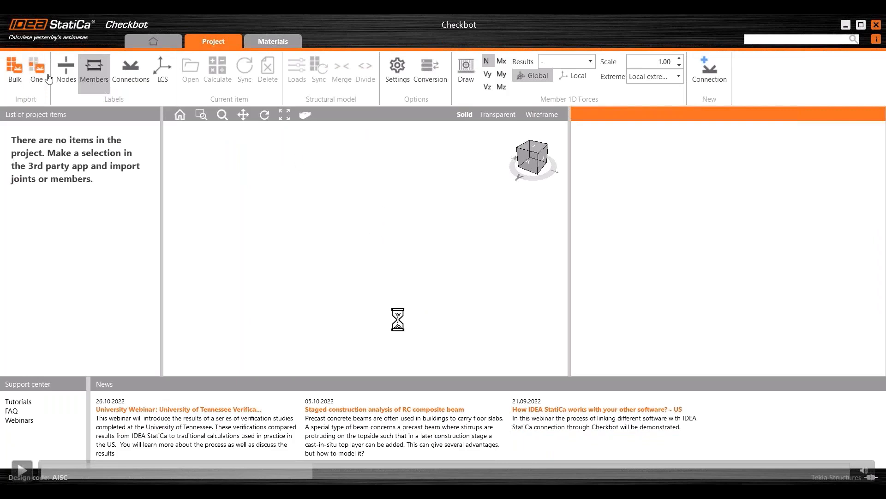
left_click(539, 268)
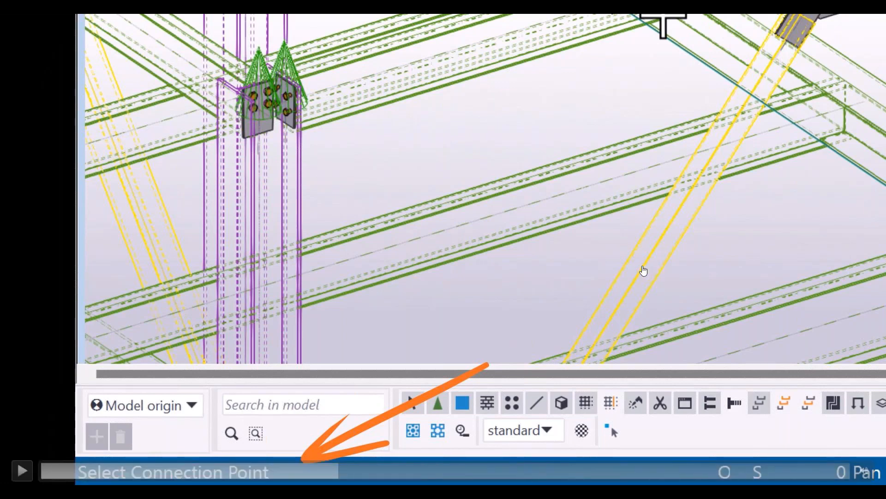
left_click(644, 271)
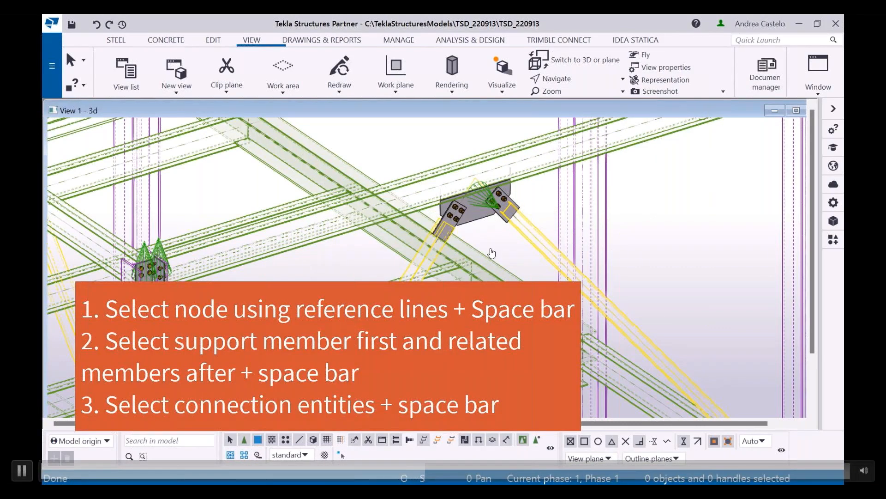
key("space")
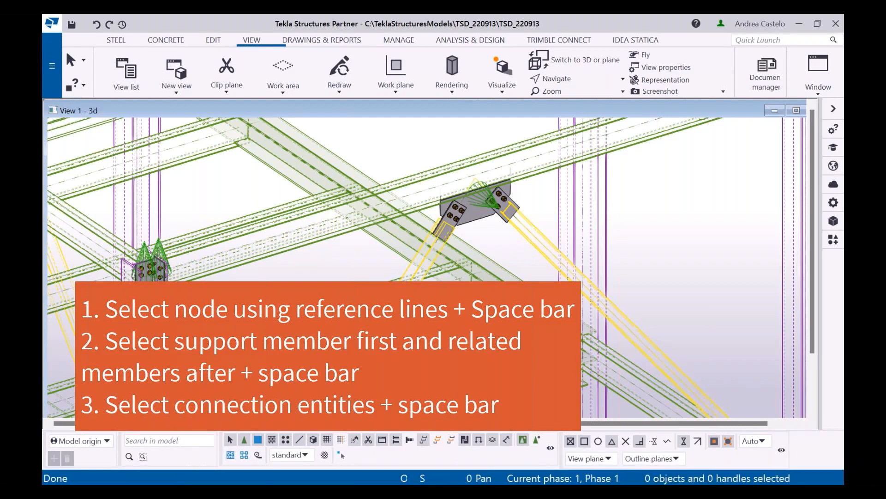
left_click(688, 233)
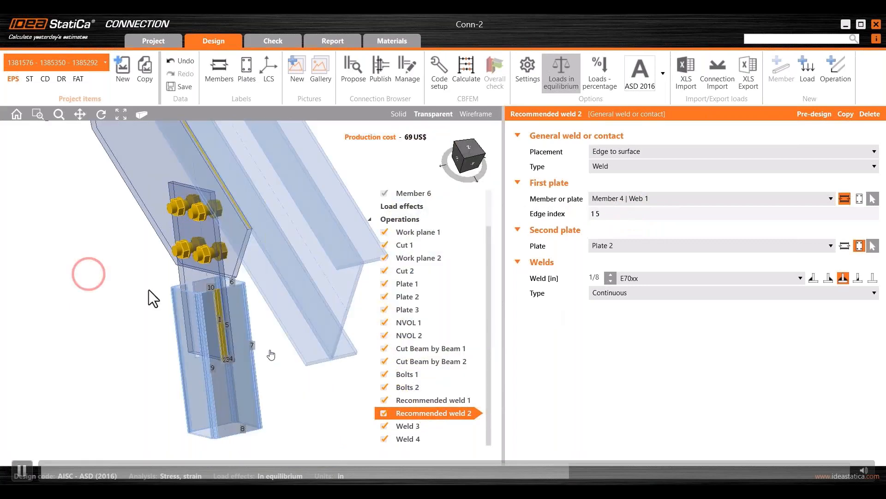
- Set the edge index of Recommended weld 1 on Member 6 | Web 1 to 2 6
middle_click_drag(174, 363, 150, 248, "ctrl")
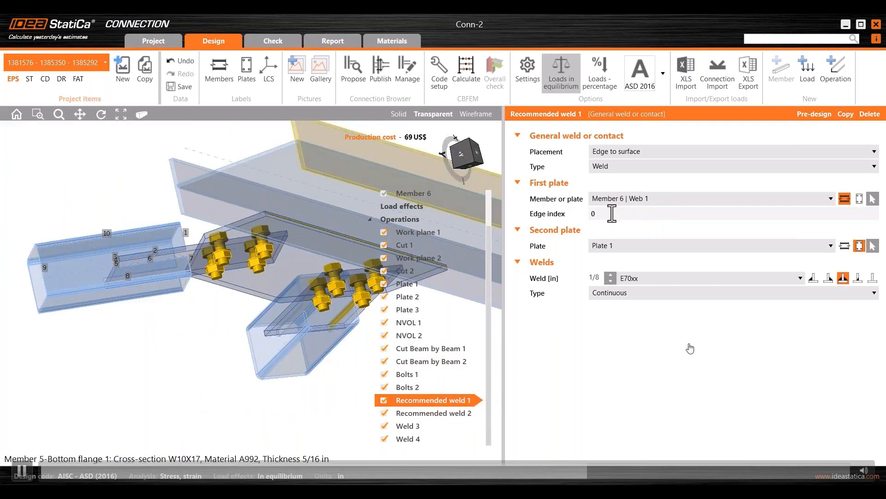
left_click_drag(610, 213, 565, 217)
type("2 6")
left_click(197, 349)
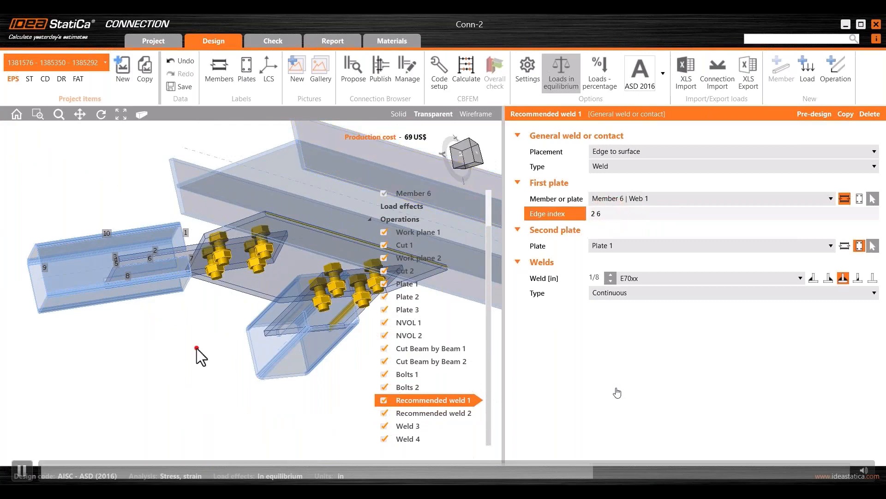
scroll(197, 348, "down", 3)
middle_click_drag(266, 389, 170, 341, "ctrl")
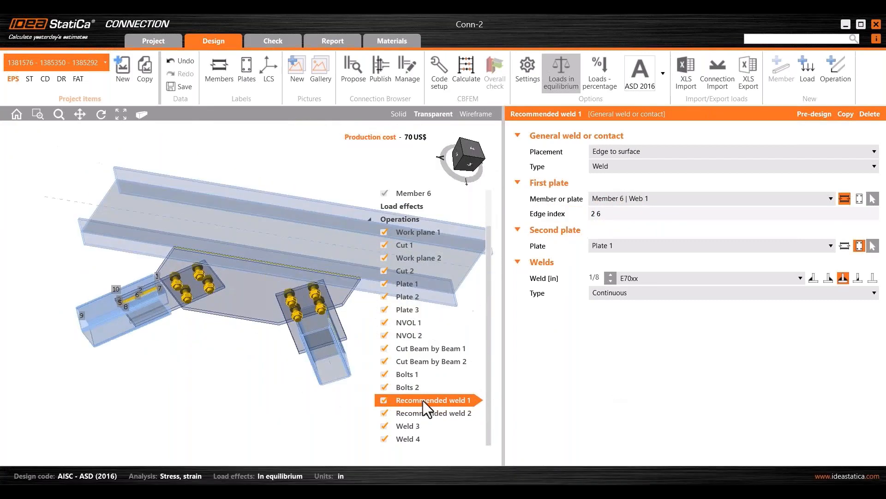
- Copy Recommended weld 1 to add another weld between Member 6 and Plate 1
right_click(422, 401)
left_click(437, 406)
middle_click_drag(244, 342, 212, 365, "ctrl")
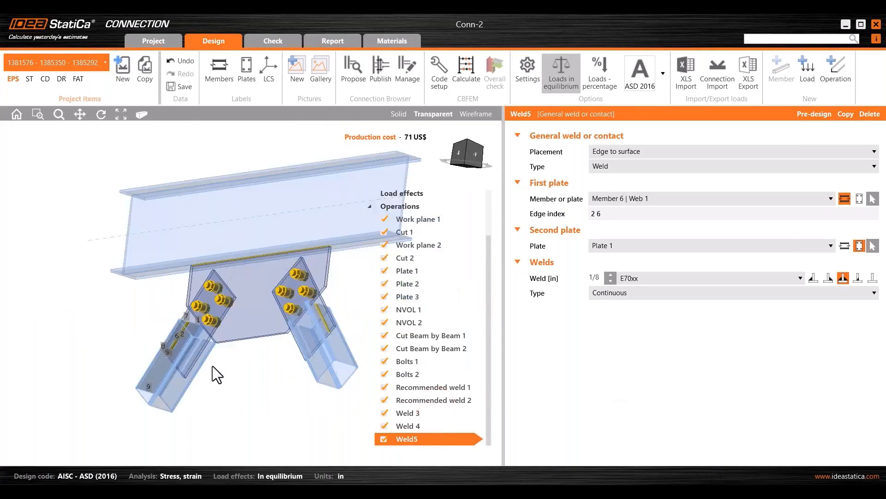
scroll(212, 366, "up", 3)
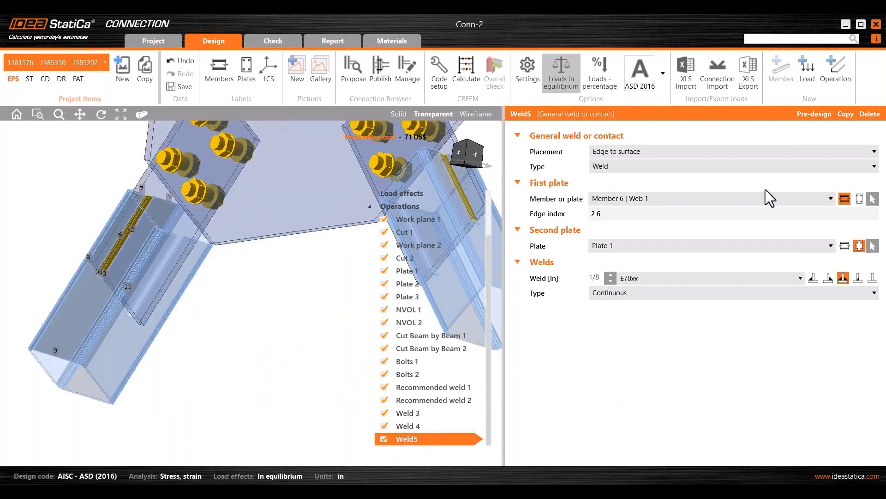
- Assign the copied weld's first plate to Member 6 | Web 3 and set its edge index to 1 5
left_click(738, 197)
left_click(614, 301)
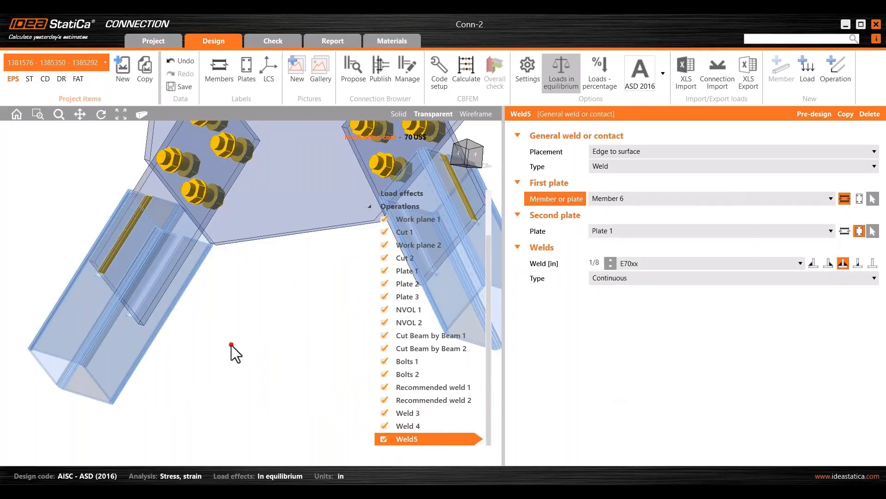
left_click(645, 198)
left_click(634, 334)
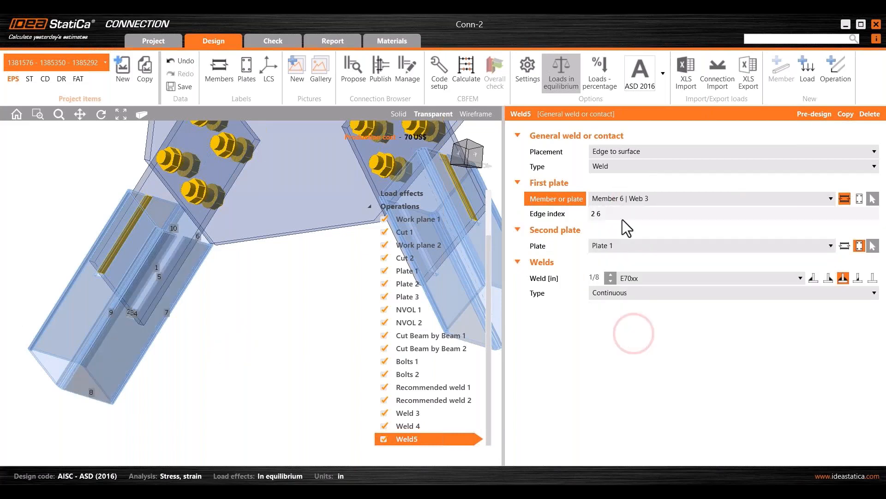
left_click_drag(624, 213, 575, 212)
type("1 5")
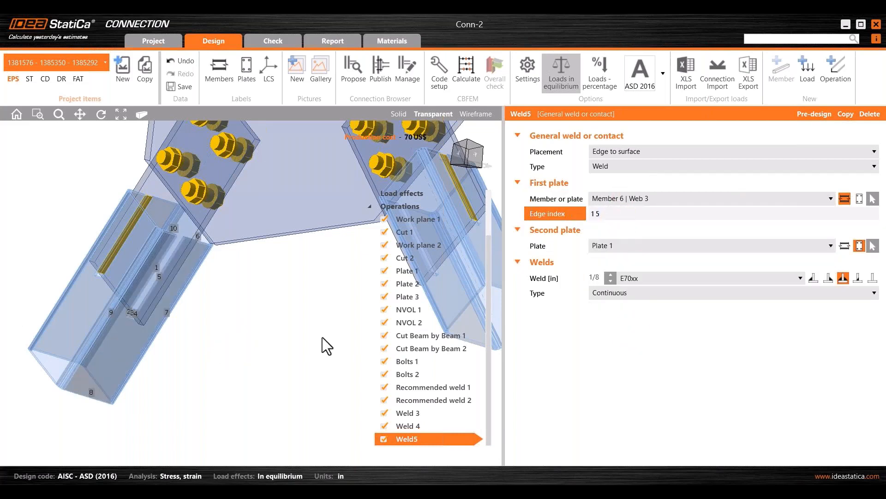
left_click(323, 337)
left_click(412, 425)
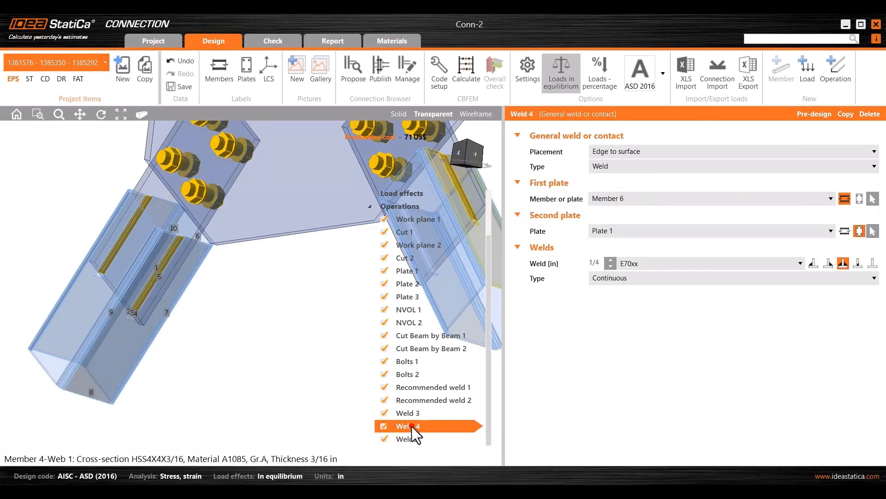
left_click(408, 440)
- Copy Recommended weld 2 to add another weld between Member 4 and Plate 2, and select the copy
scroll(270, 318, "down", 5)
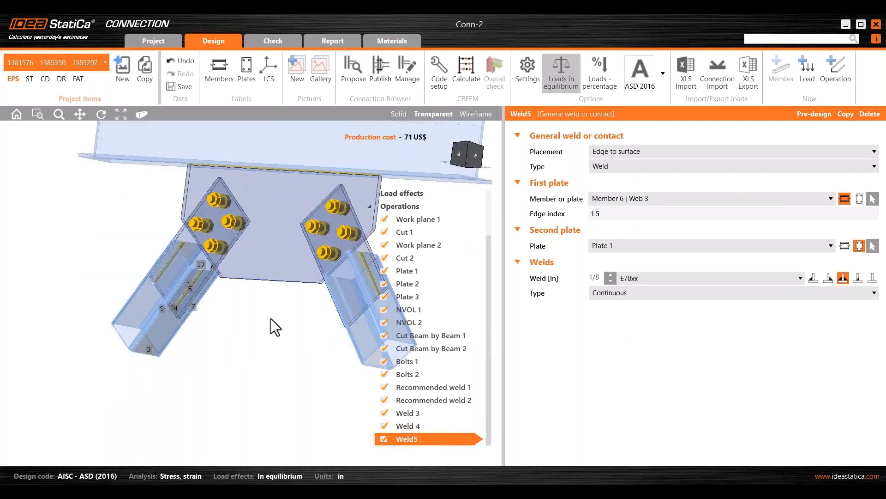
right_click(424, 397)
left_click(442, 408)
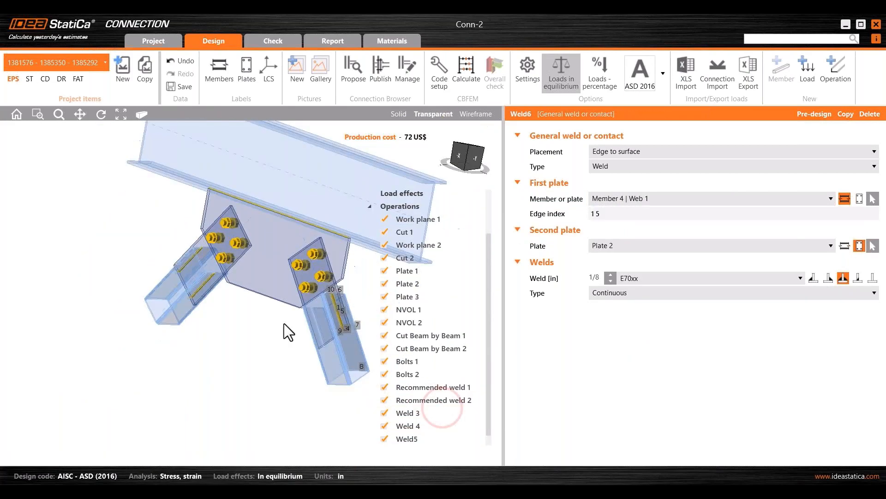
middle_click_drag(284, 323, 323, 334)
scroll(323, 334, "up", 4)
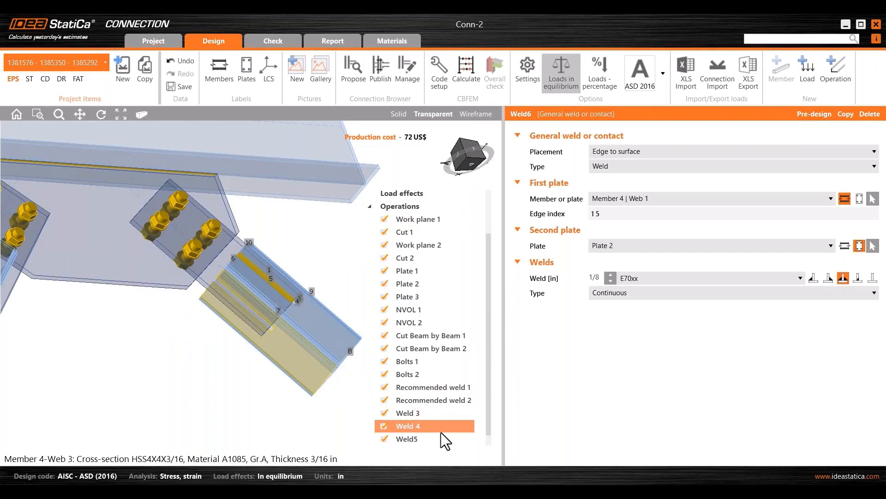
scroll(442, 432, "down", 1)
left_click(420, 439)
left_click(250, 417)
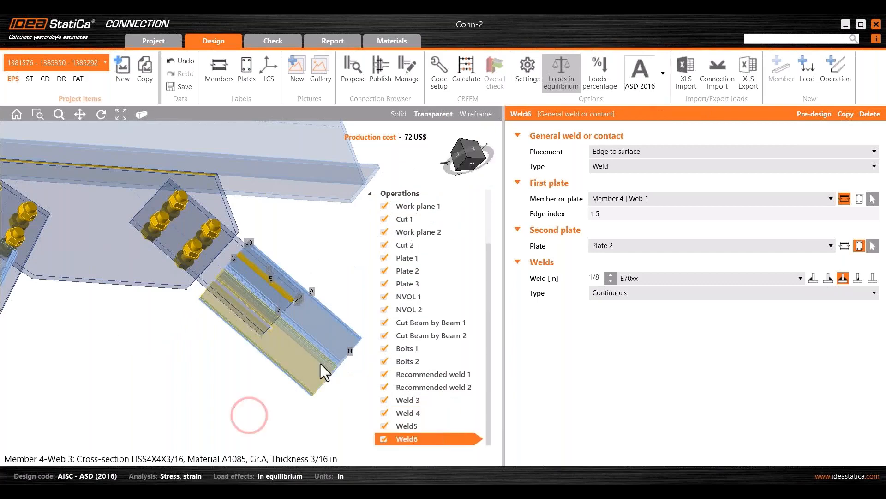
- Assign the copied weld's first plate to Member 4 | Web 3 and set its edge index to 2 6
left_click(610, 198)
left_click(631, 242)
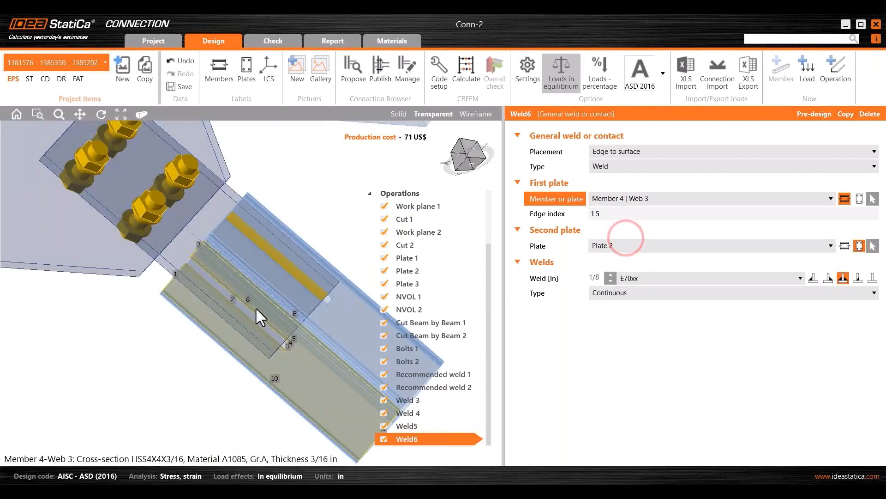
mouse_move(256, 306)
middle_mouse_down()
mouse_move(278, 253)
mouse_move(268, 302)
middle_mouse_up()
left_click_drag(611, 216, 578, 211)
type("2 6")
left_click(315, 176)
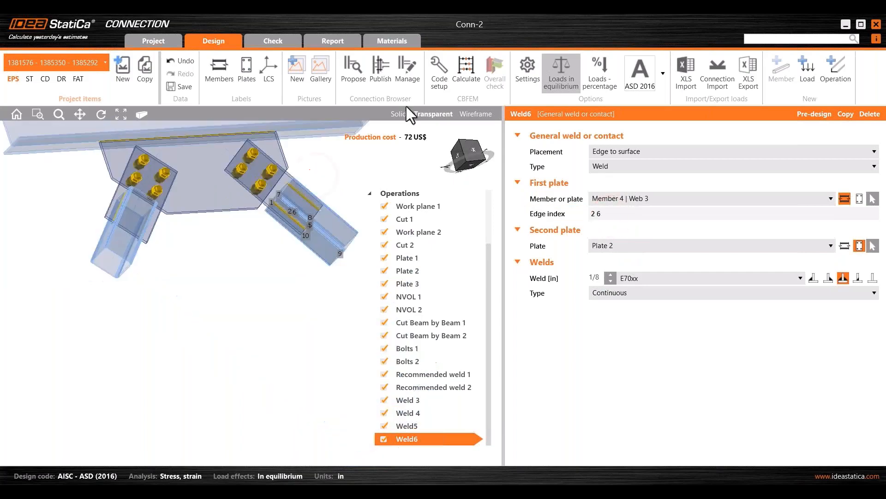
- Show the connection as solid and switch the design method to LRFD 2016
left_click(403, 110)
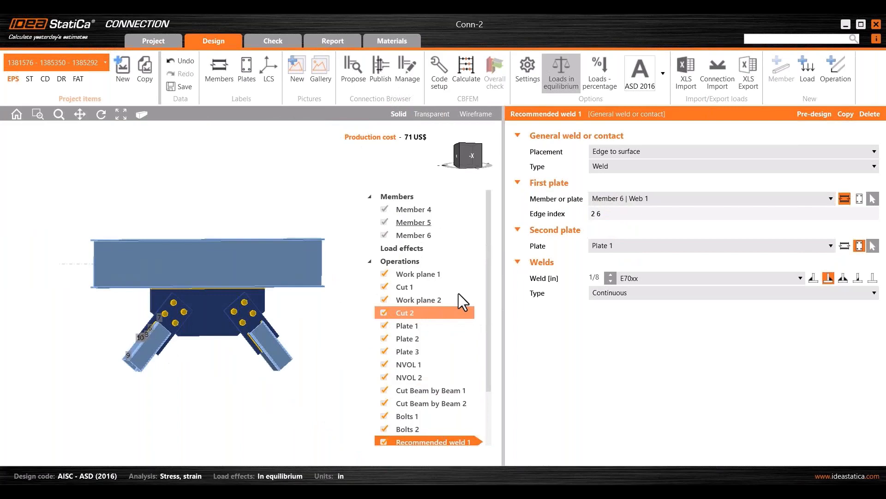
left_click(420, 248)
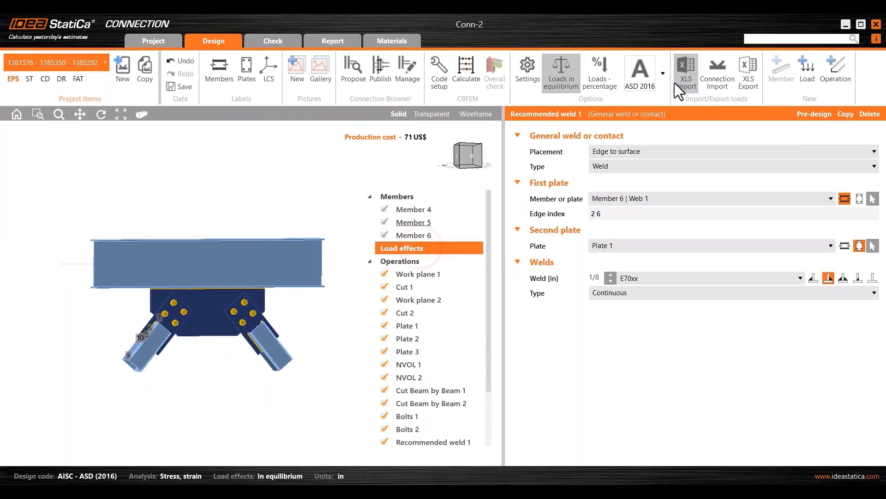
left_click(643, 88)
left_click(679, 109)
- Add a load effect with loads in equilibrium turned off, and set Member 6's axial force N to 30 kip
left_click(809, 71)
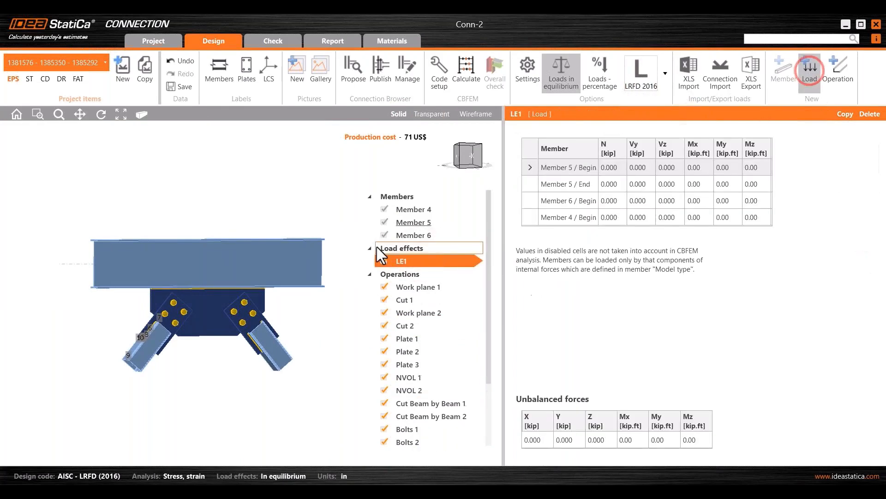
left_click(561, 69)
left_click(616, 168)
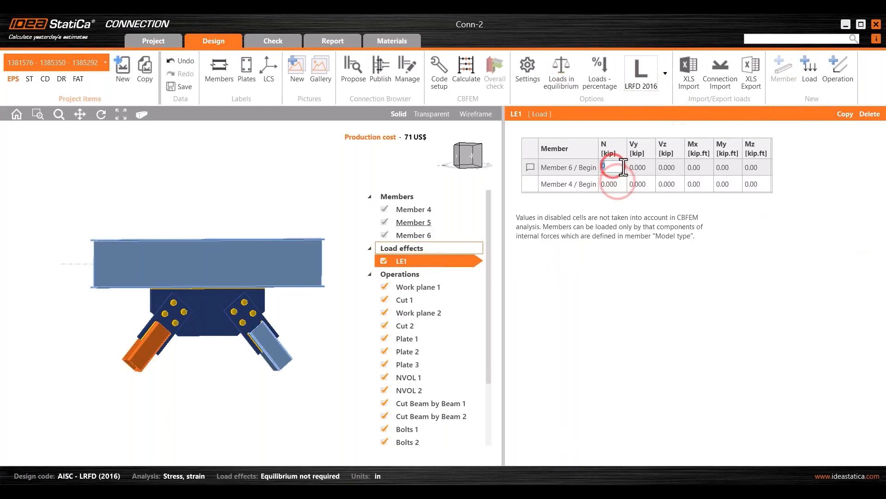
type("2")
key("BackSpace")
type("15")
left_click(618, 183)
left_click(617, 169)
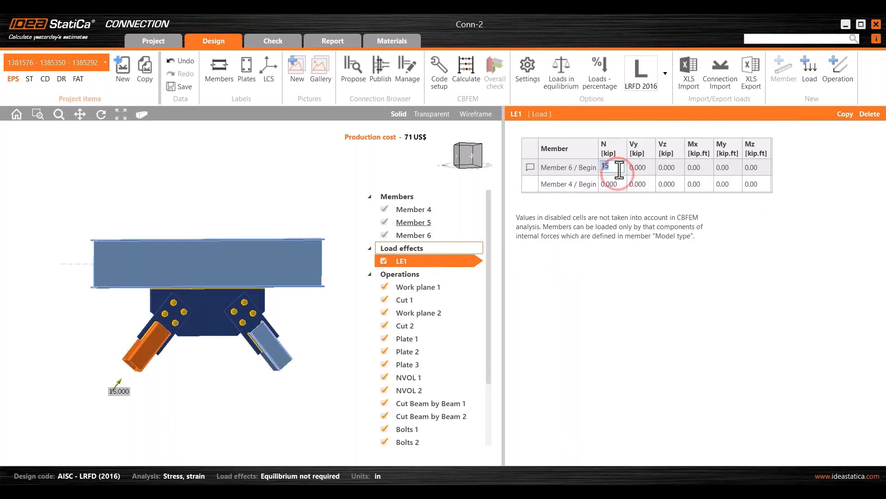
type("30")
- Set Member 4's axial force N to -30 kip in load effect LE1
left_click(619, 187)
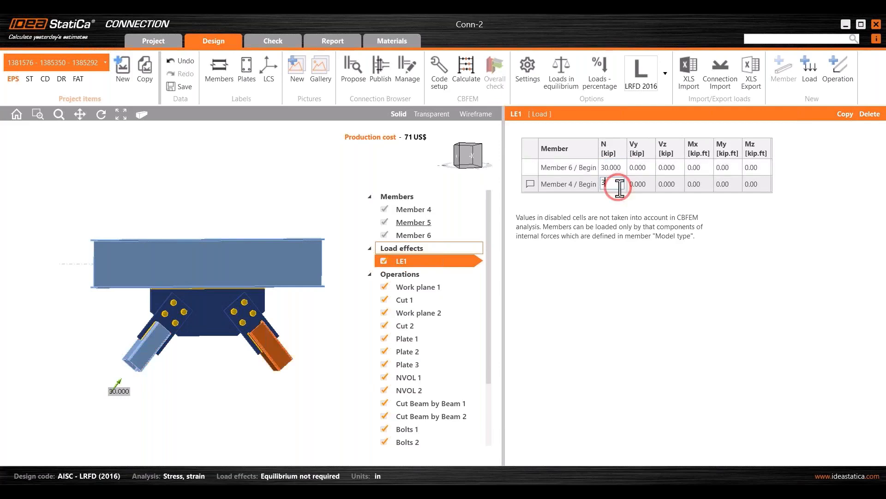
type("30")
left_click(304, 180)
left_click(605, 184)
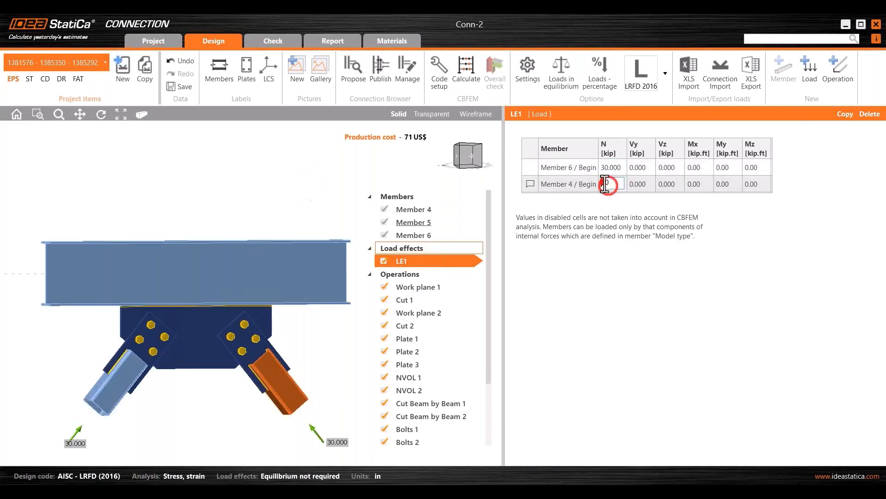
type("-")
left_click(281, 198)
- Set the model type of Member 6 and Member 4 to N-Vy-Vz
left_click(422, 233)
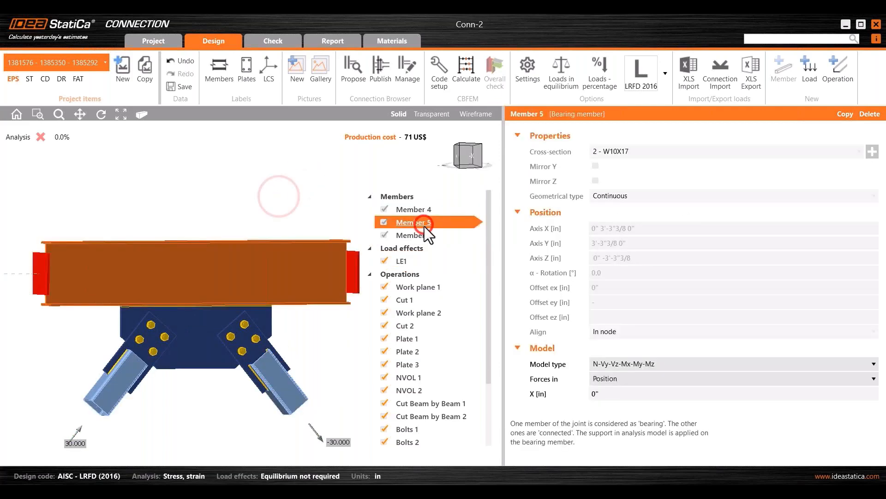
left_click(623, 379)
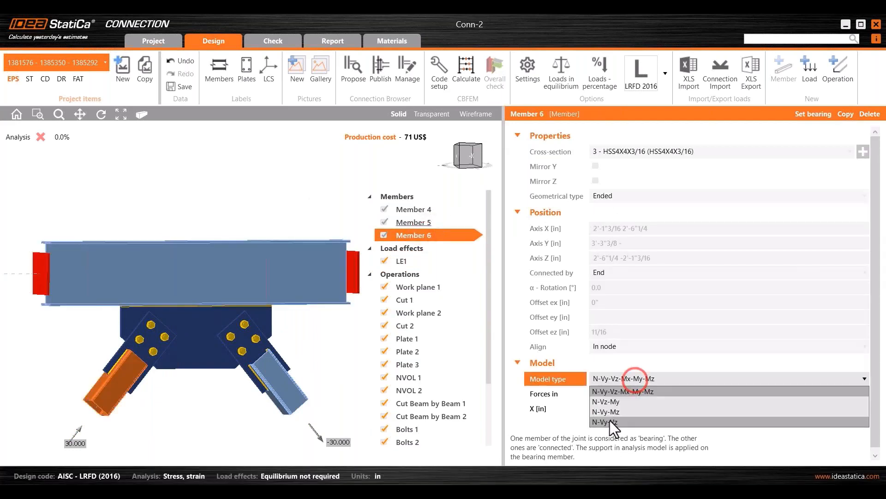
left_click(418, 210)
left_click(622, 378)
left_click(605, 422)
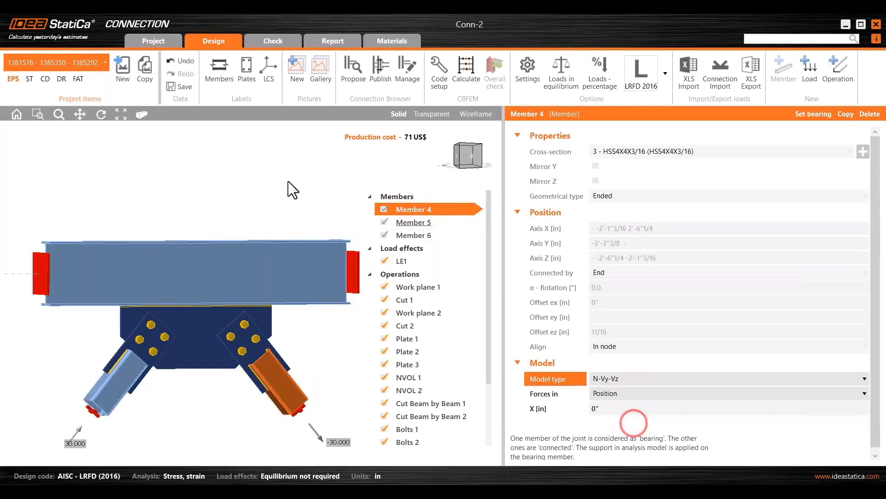
- Calculate the connection and display its equivalent stress results with the mesh on the deformed shape
left_click(466, 69)
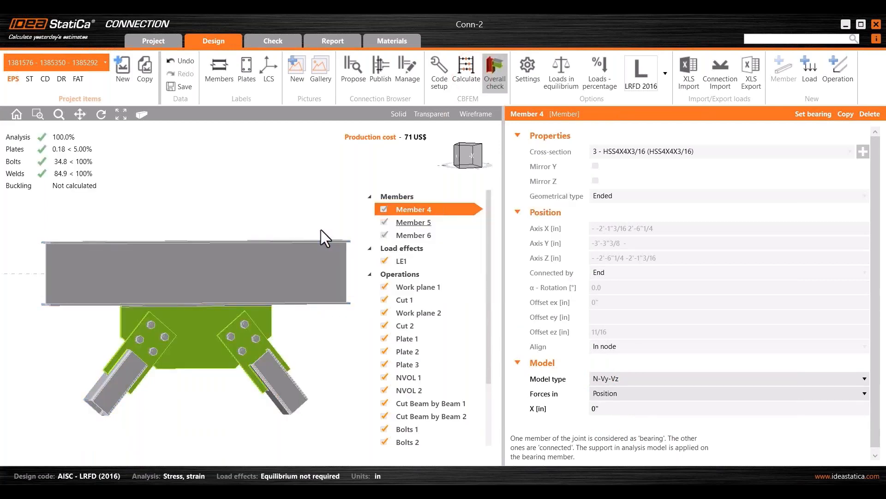
left_click(263, 41)
left_click(543, 81)
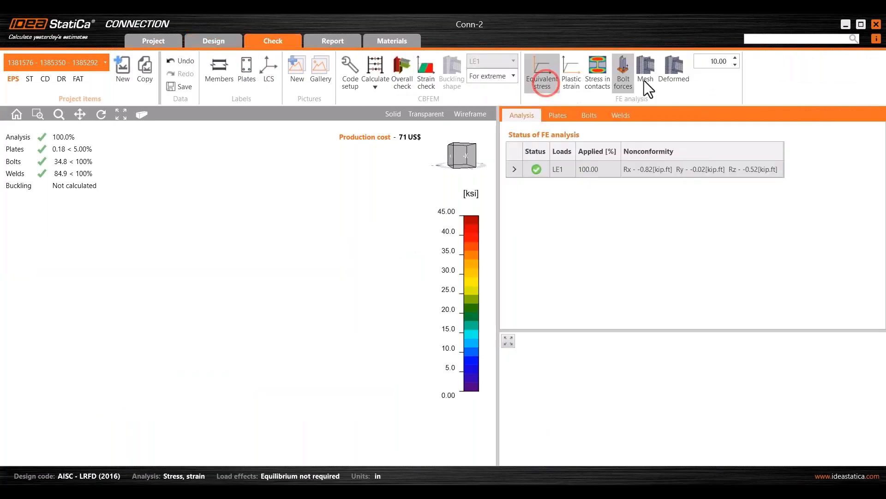
left_click(648, 77)
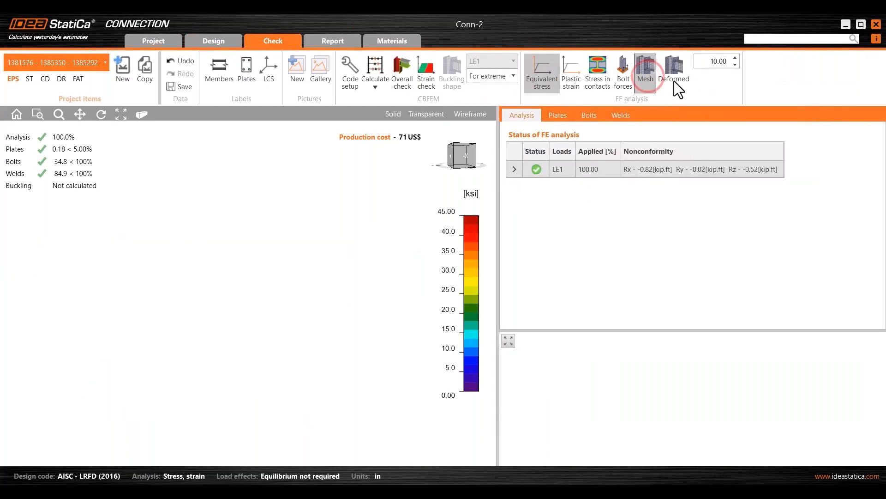
left_click(675, 76)
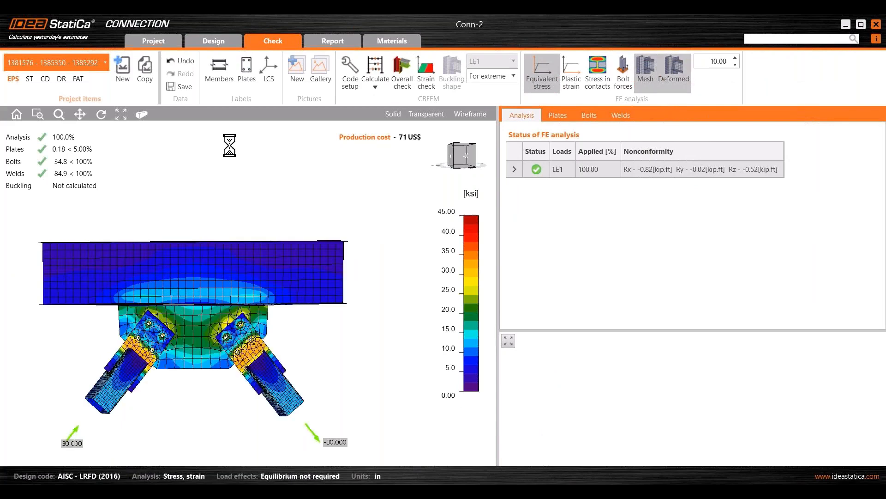